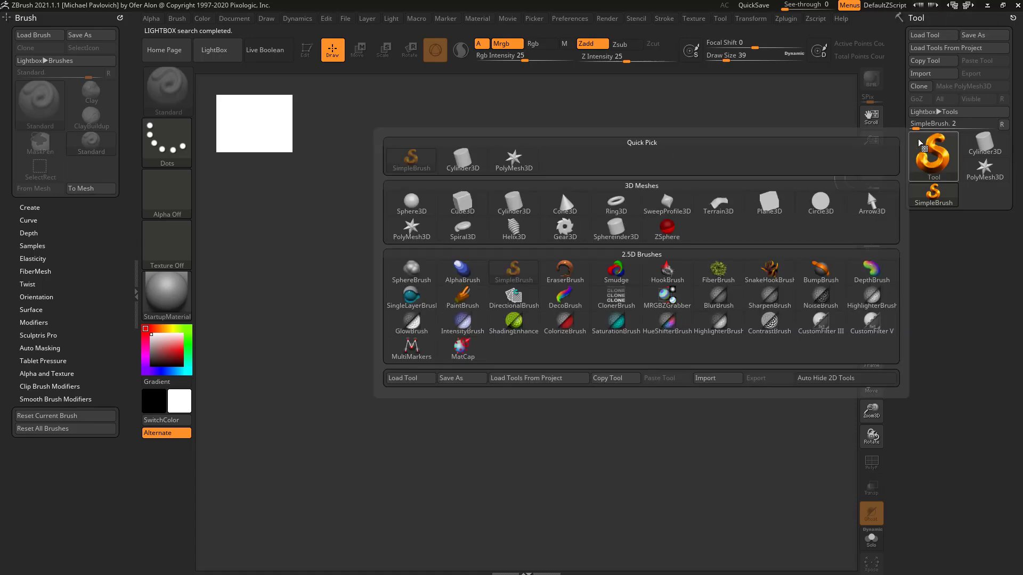
Choose the Plane3D mesh, draw it on the empty canvas and enter Edit mode
click(535, 181)
click(929, 153)
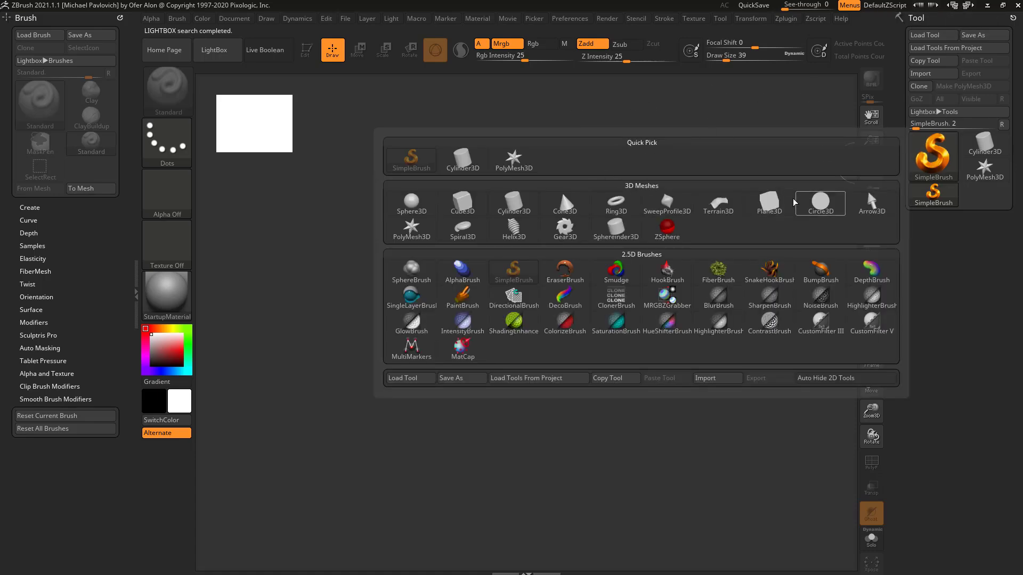
click(932, 150)
click(769, 203)
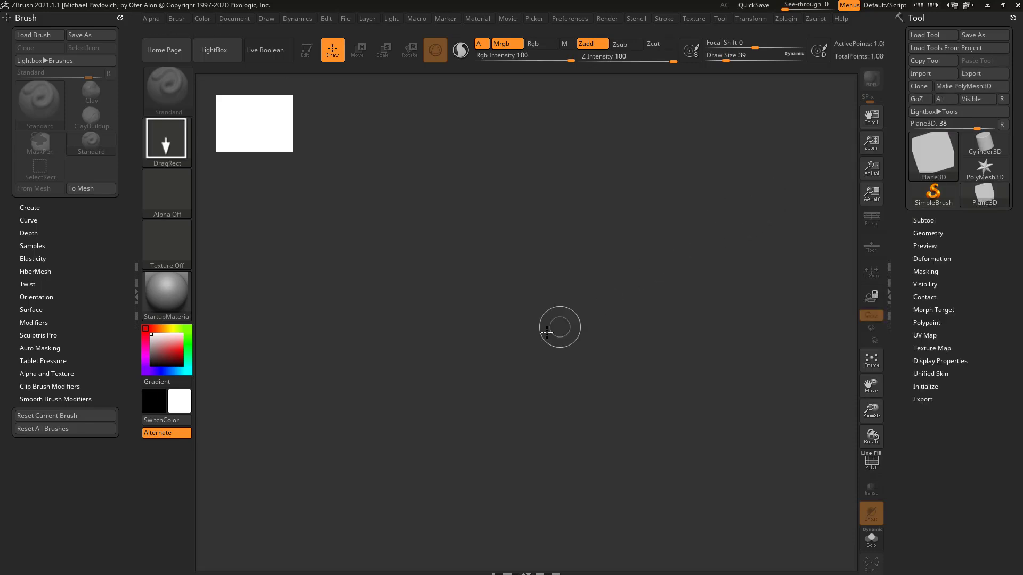
drag(559, 327, 582, 457)
click(308, 51)
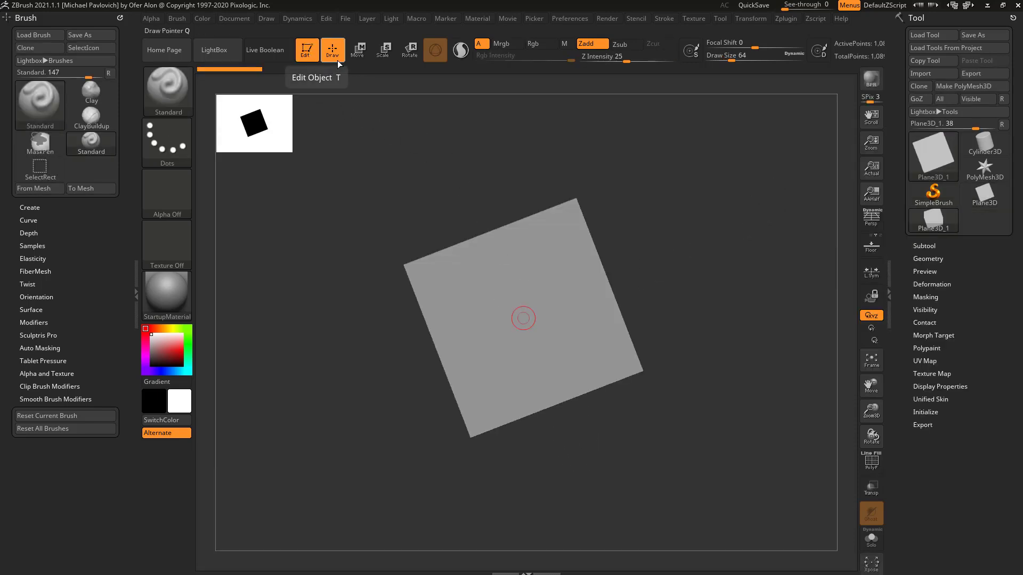
Convert the plane to a PolyMesh3D and assign it the SkinShade4 material
click(971, 87)
shift+drag(735, 288, 262, 316)
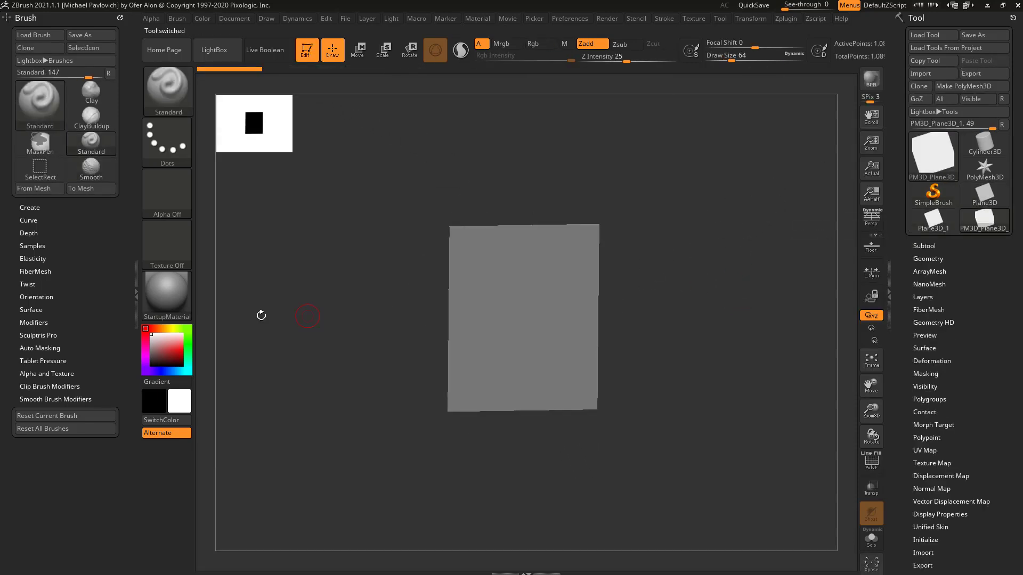
key(m)
click(848, 476)
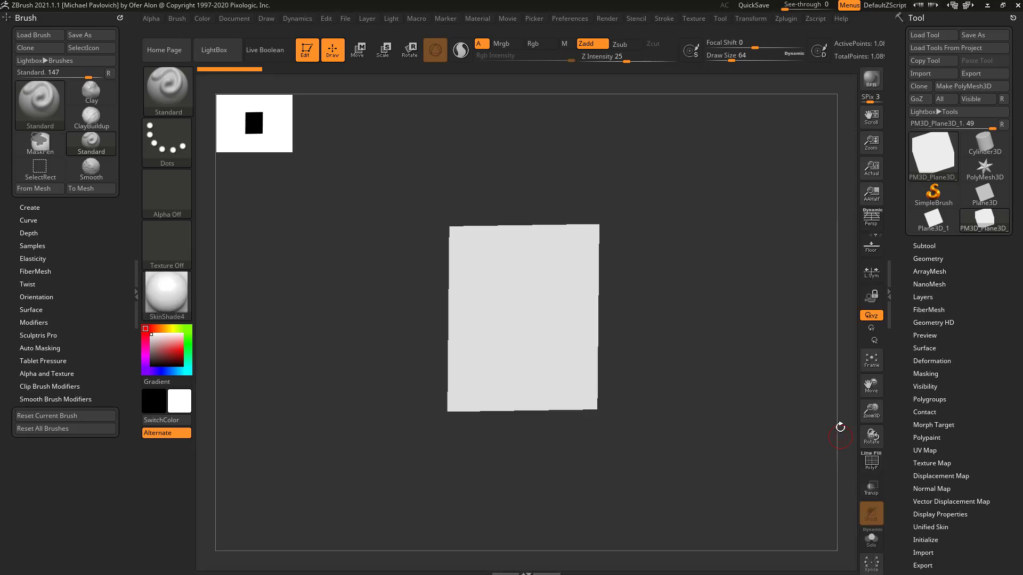
Show the plane's polyframe and activate Dynamic Subdiv in its geometry settings
click(871, 461)
mouse_move(752, 416)
mouse_down()
mouse_move(774, 347)
mouse_move(785, 401)
mouse_move(818, 374)
mouse_up()
shift+click(929, 258)
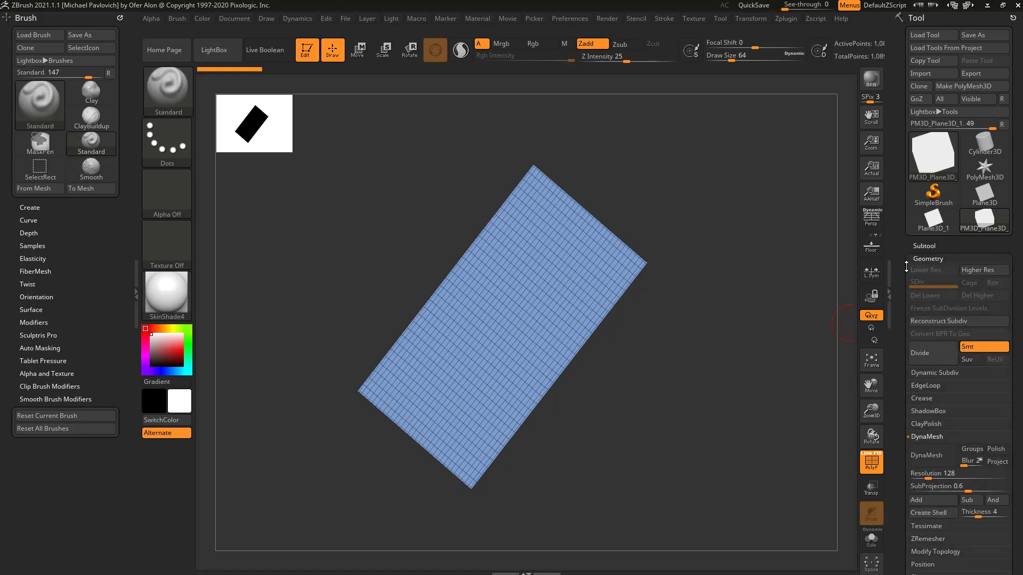
click(905, 261)
click(927, 299)
scroll(931, 303, down, 2)
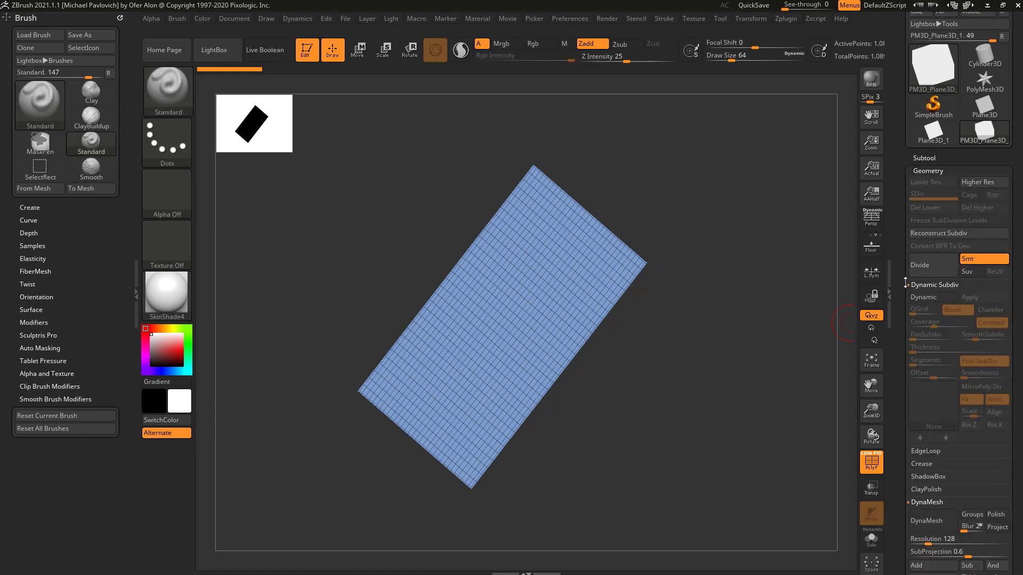
click(938, 270)
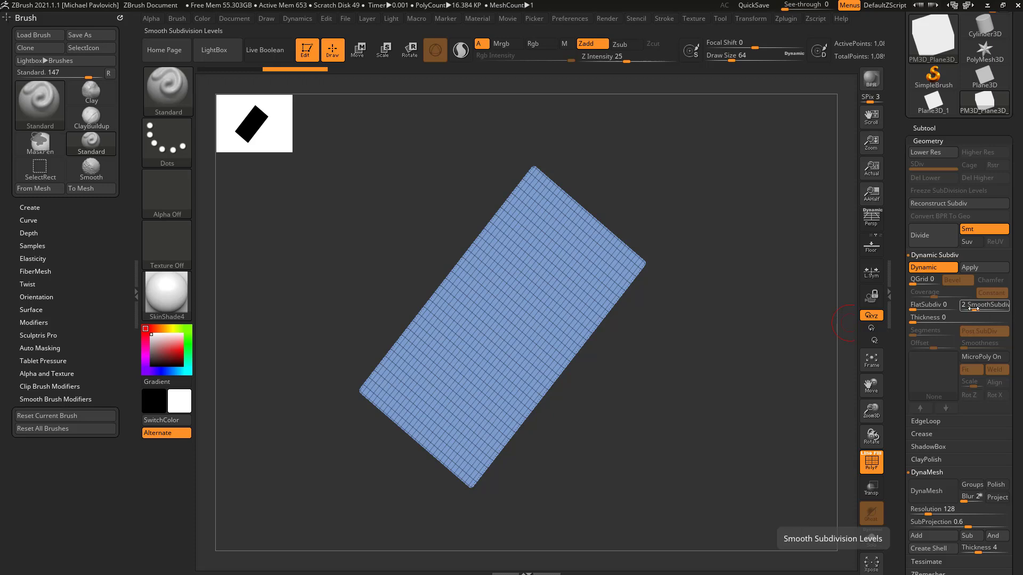
Set the plane's Dynamic Subdiv SmoothSubdiv to 0 and Thickness to 0.01151
drag(969, 309, 958, 309)
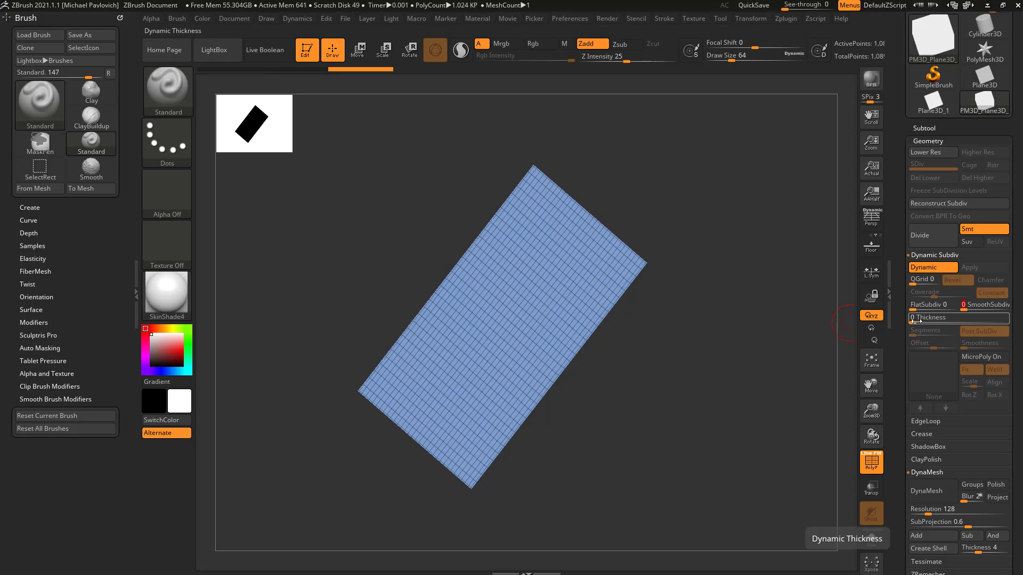
drag(913, 322, 942, 321)
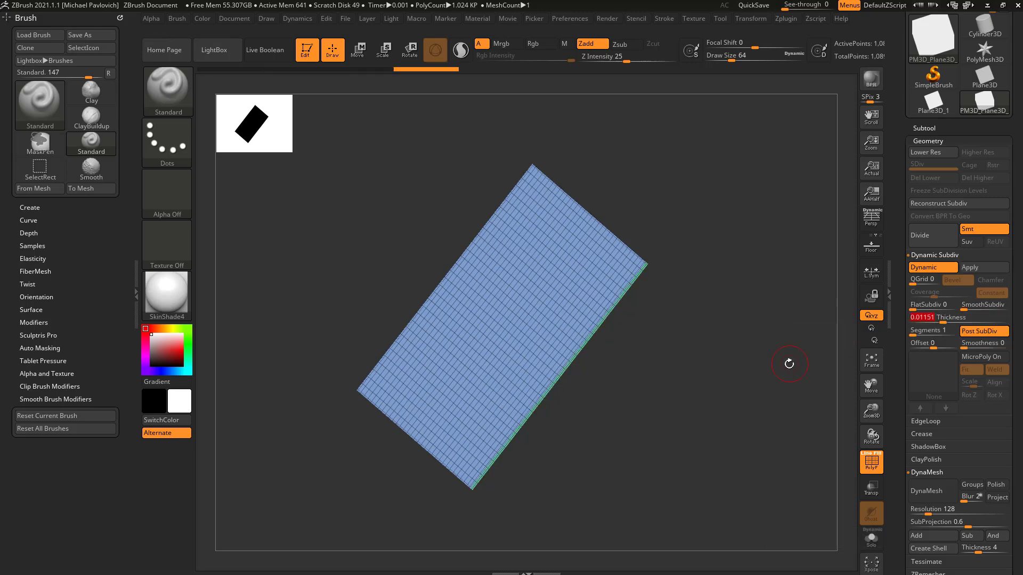
drag(787, 361, 799, 313)
Turn Dynamic Subdiv off, choosing Always YES for its automatic activation
click(917, 268)
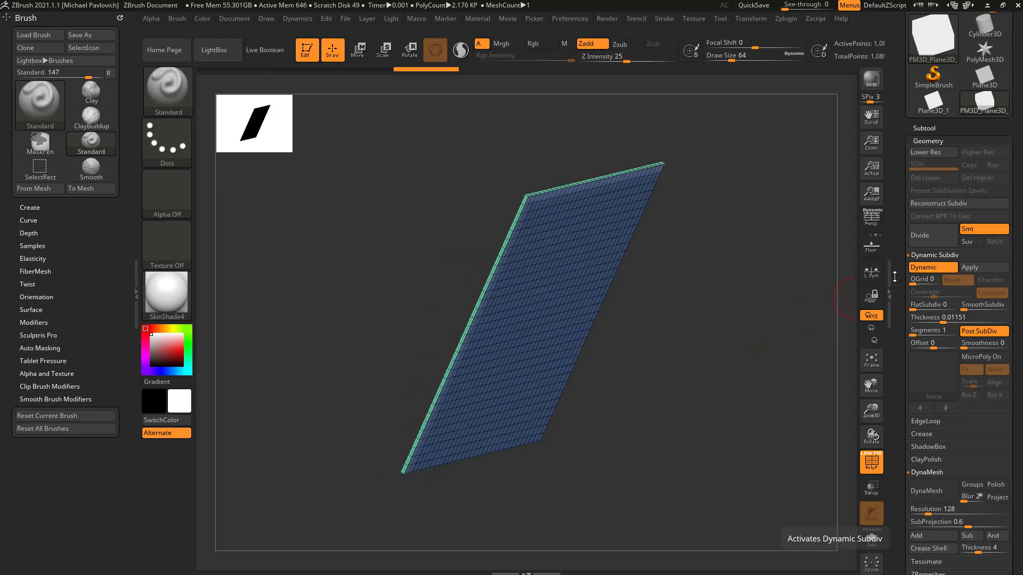
key(d)
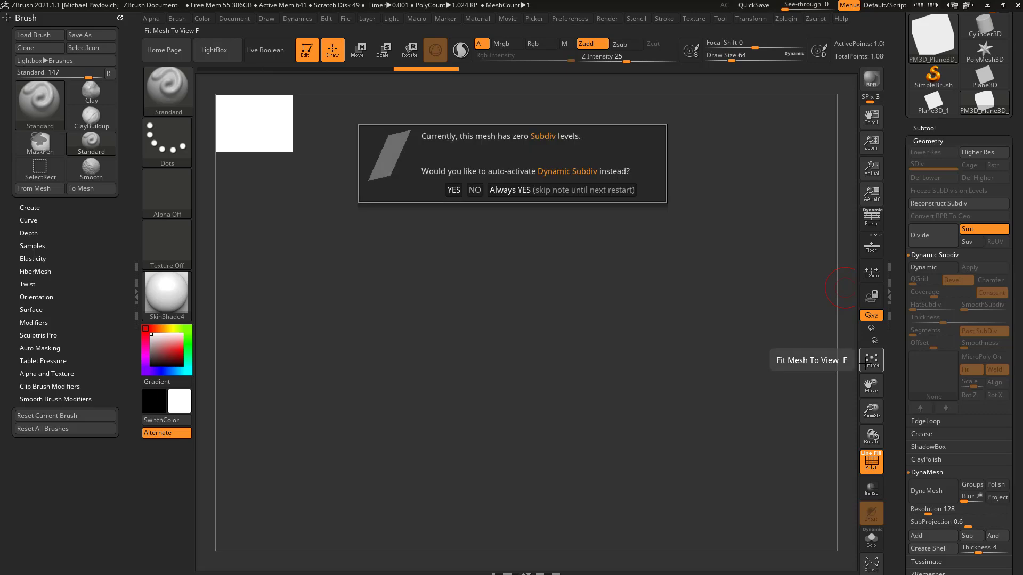
click(533, 191)
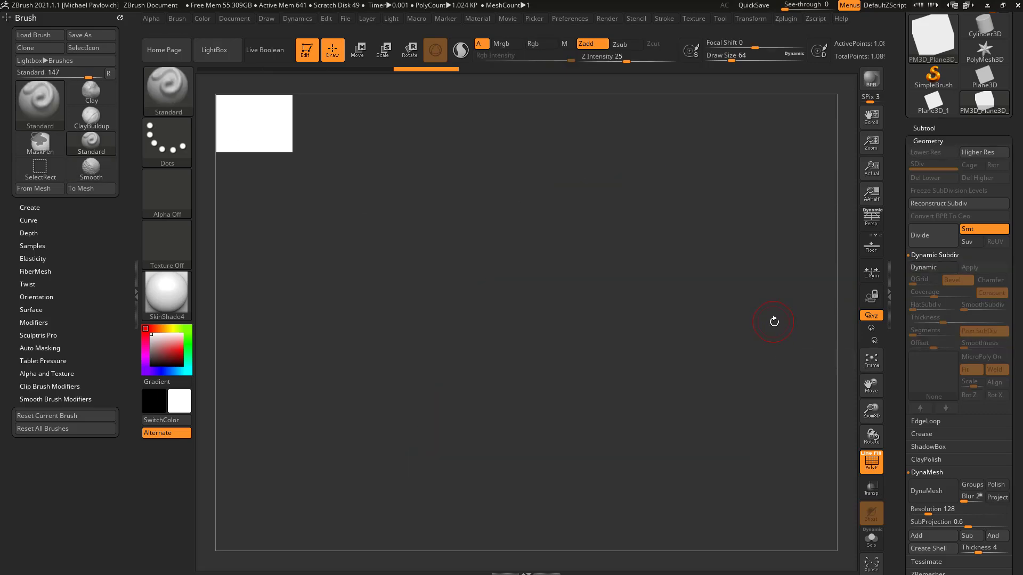
drag(771, 321, 743, 337)
key(shift+d)
Turn on Double-sided display for the plane in its display properties
drag(902, 331, 893, 231)
key(shift)
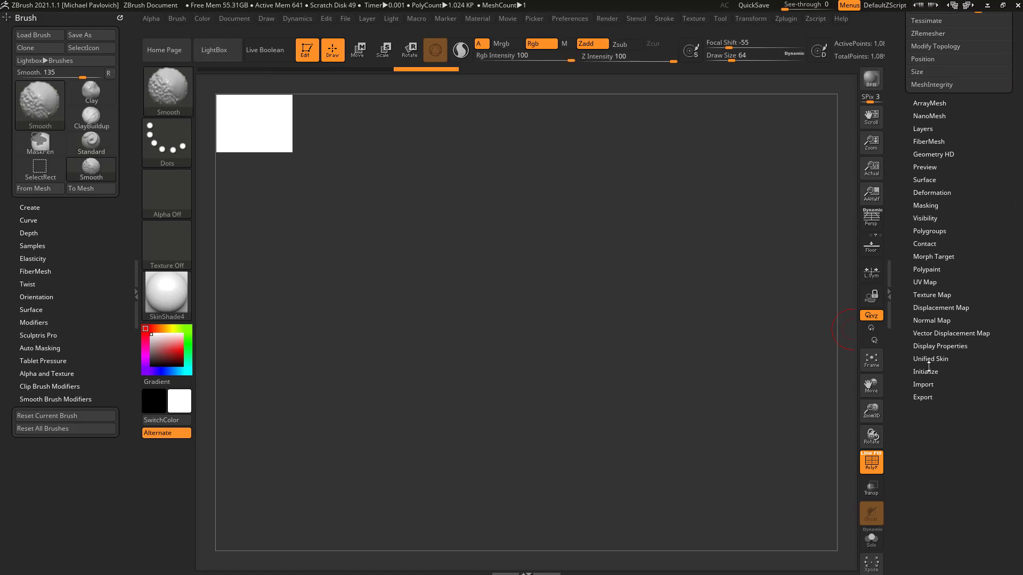
click(930, 346)
click(930, 384)
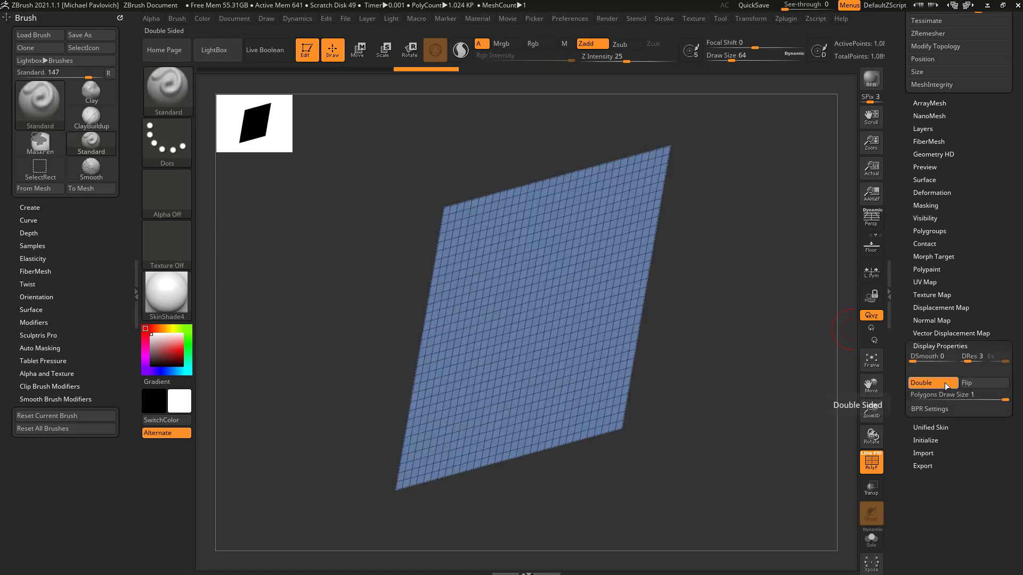
drag(900, 312, 898, 367)
drag(765, 333, 768, 372)
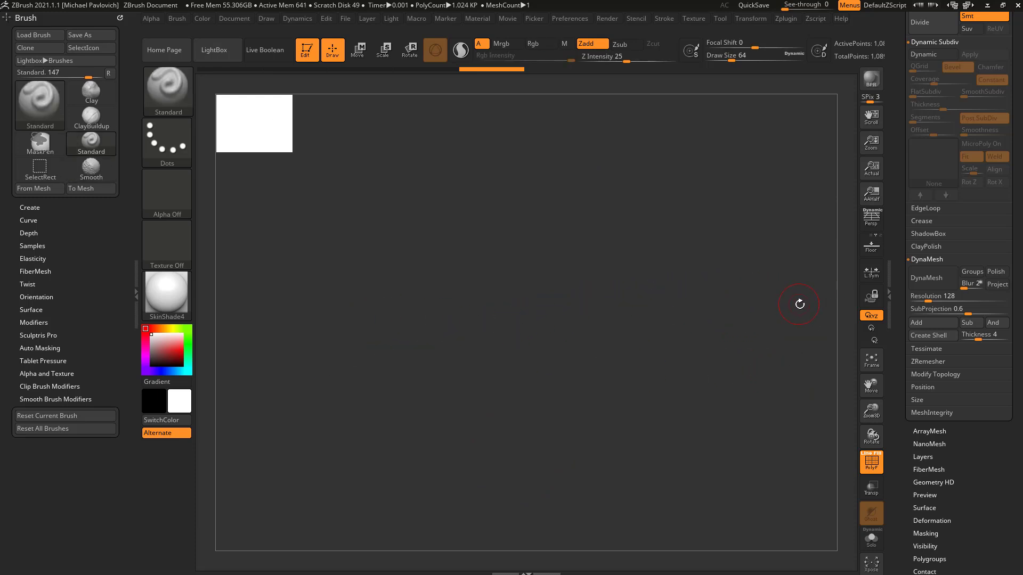
Reactivate Dynamic Subdiv on the plane and inspect its thickness from several angles
scroll(927, 309, up, 10)
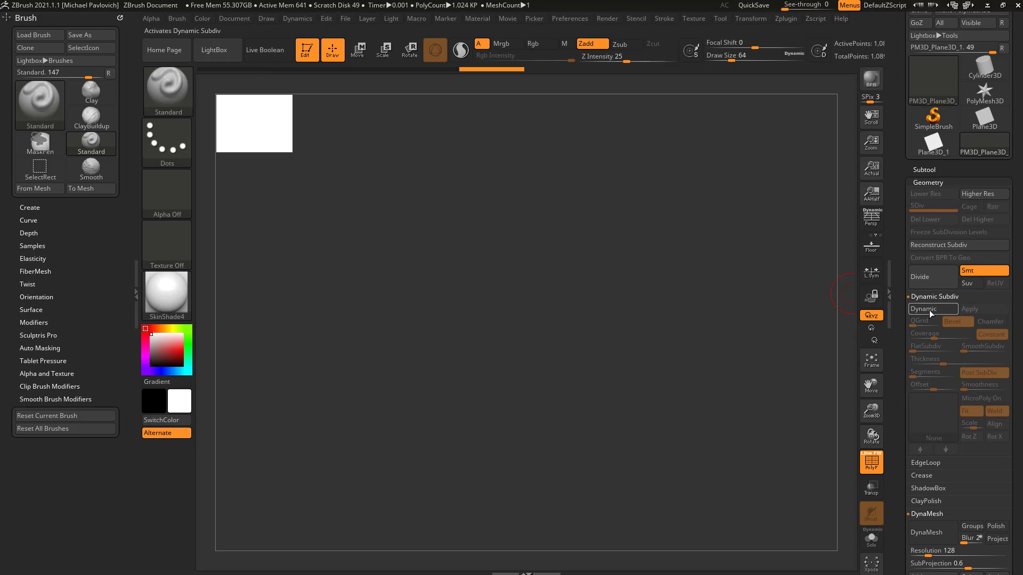
scroll(919, 309, down, 10)
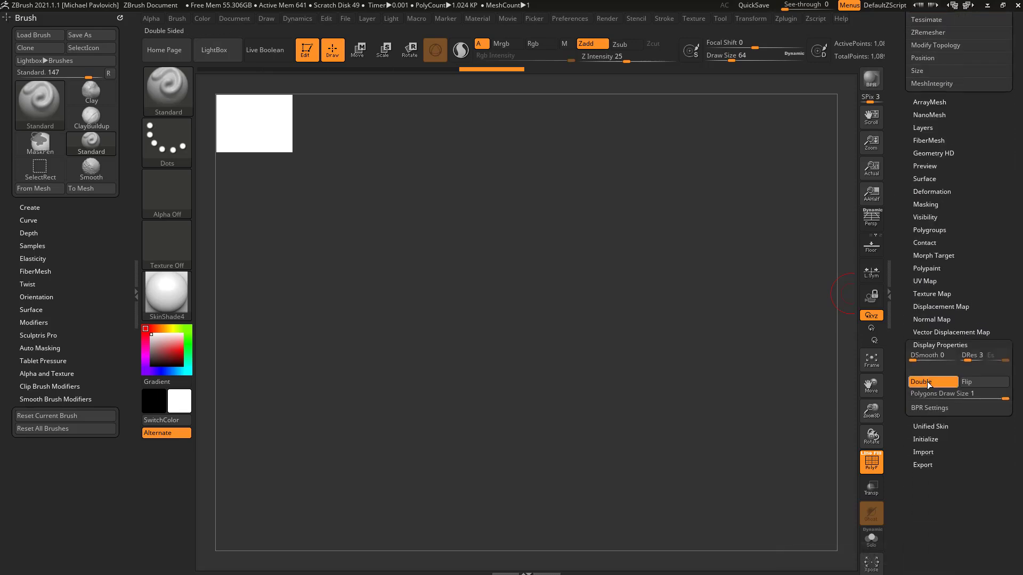
scroll(915, 309, up, 10)
click(924, 319)
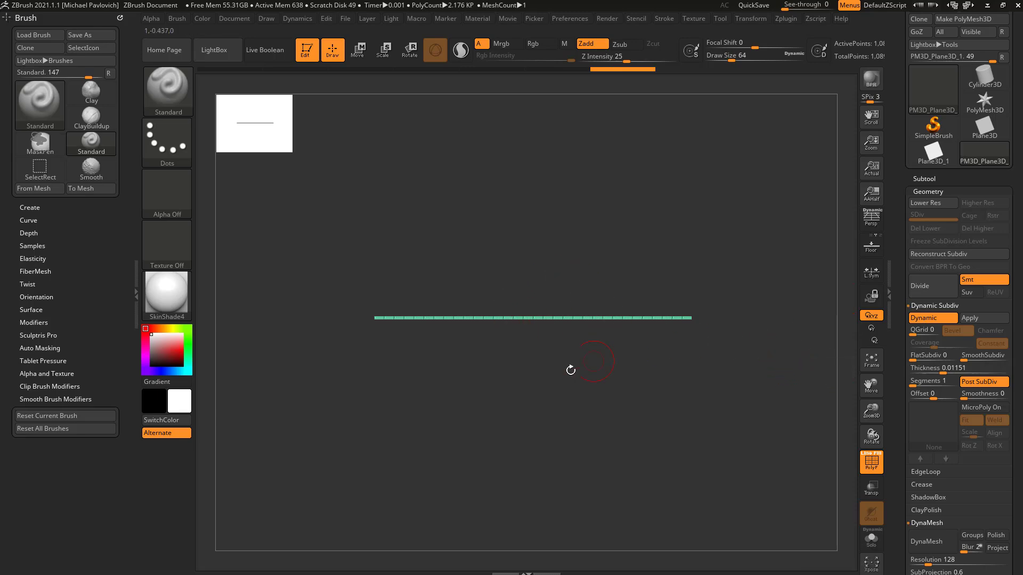
mouse_move(708, 304)
mouse_down()
mouse_move(756, 373)
mouse_move(778, 379)
mouse_move(788, 328)
mouse_move(805, 387)
mouse_move(710, 310)
mouse_up()
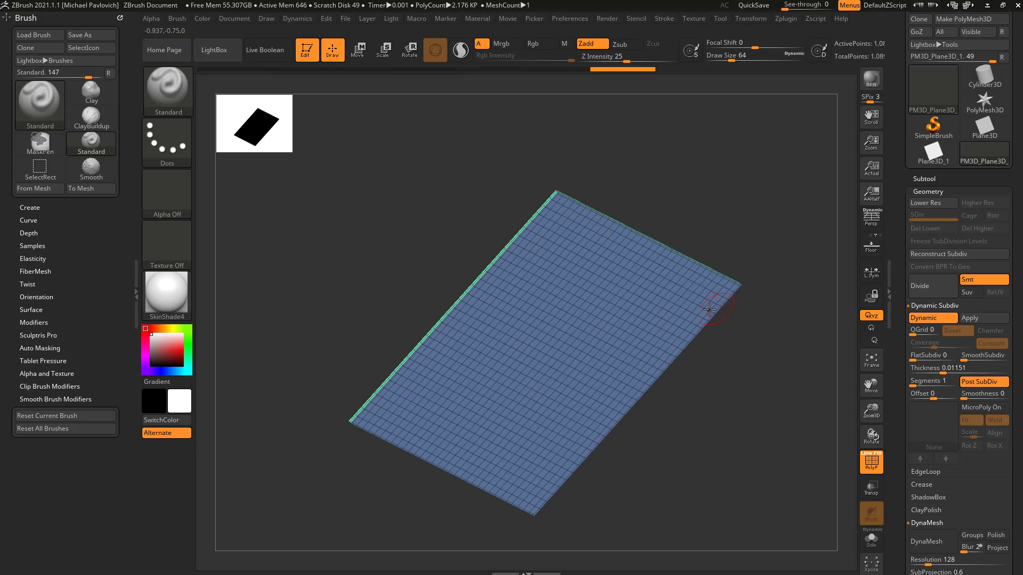
drag(699, 226, 739, 288)
drag(768, 342, 668, 321)
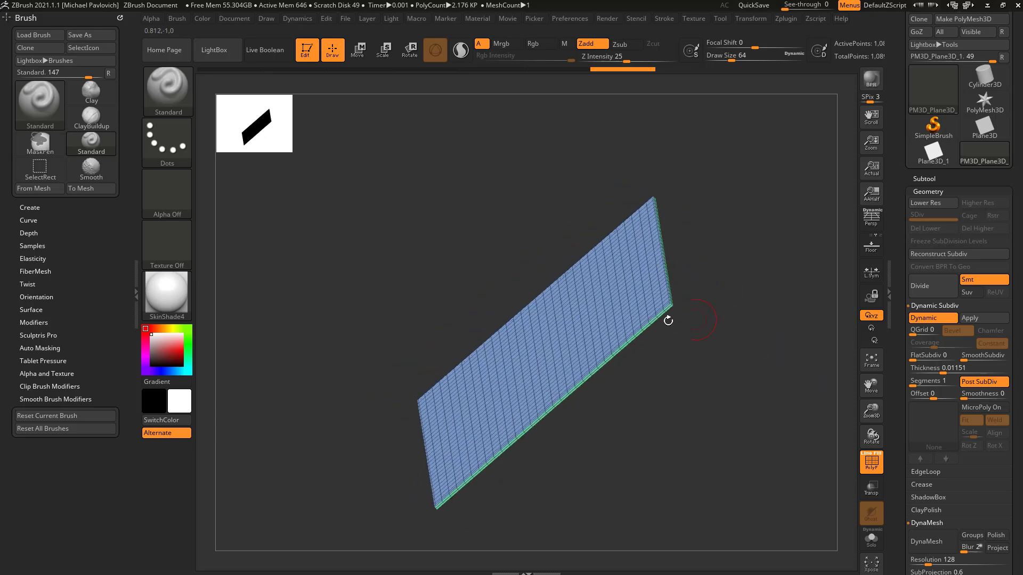
Try pulling a bump out of the plane with the Move brush at draw size 116, and undo the deformation
key(s)
drag(644, 361, 671, 360)
key(b)
key(m)
key(v)
drag(571, 331, 453, 238)
key(s)
mouse_move(745, 327)
mouse_down()
mouse_move(726, 328)
mouse_move(717, 299)
mouse_move(650, 248)
mouse_up()
drag(765, 292, 646, 312)
drag(732, 315, 662, 274)
key(ctrl+z)
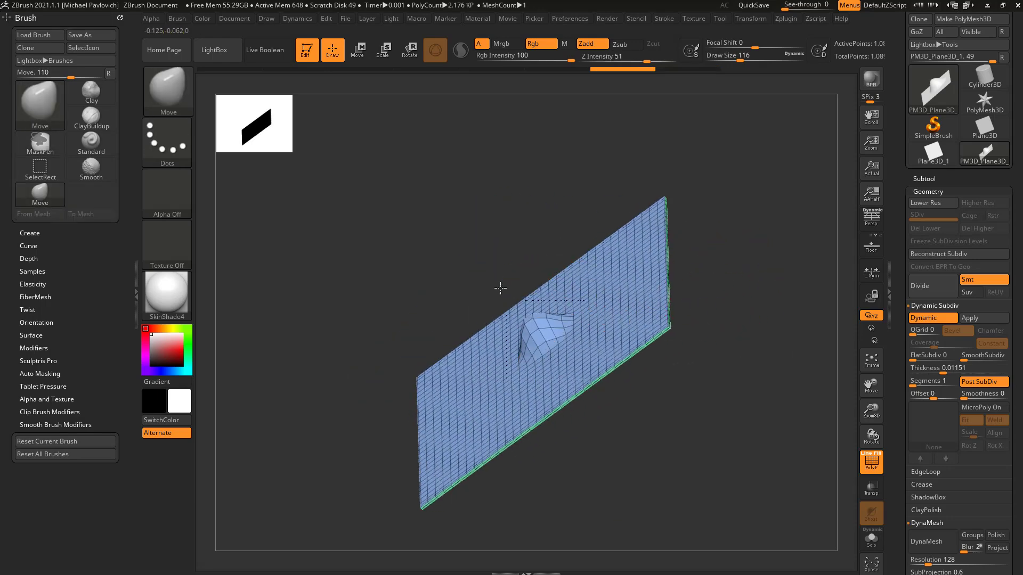
key(ctrl+z)
Pull a broad hill up from the middle of the plane with the Move brush at draw size 239
mouse_move(777, 312)
mouse_down()
mouse_move(772, 395)
mouse_move(820, 394)
mouse_up()
key(b)
key(s)
key(t)
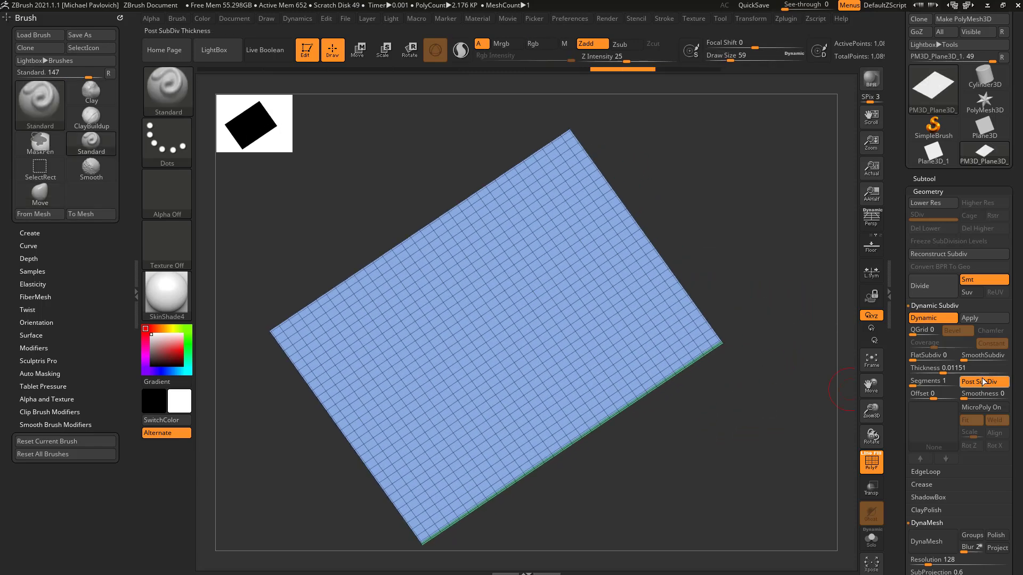
mouse_move(779, 437)
mouse_down()
mouse_move(763, 323)
mouse_move(768, 346)
mouse_up()
key(s)
drag(572, 351, 594, 351)
key(b)
key(m)
key(v)
drag(536, 340, 540, 263)
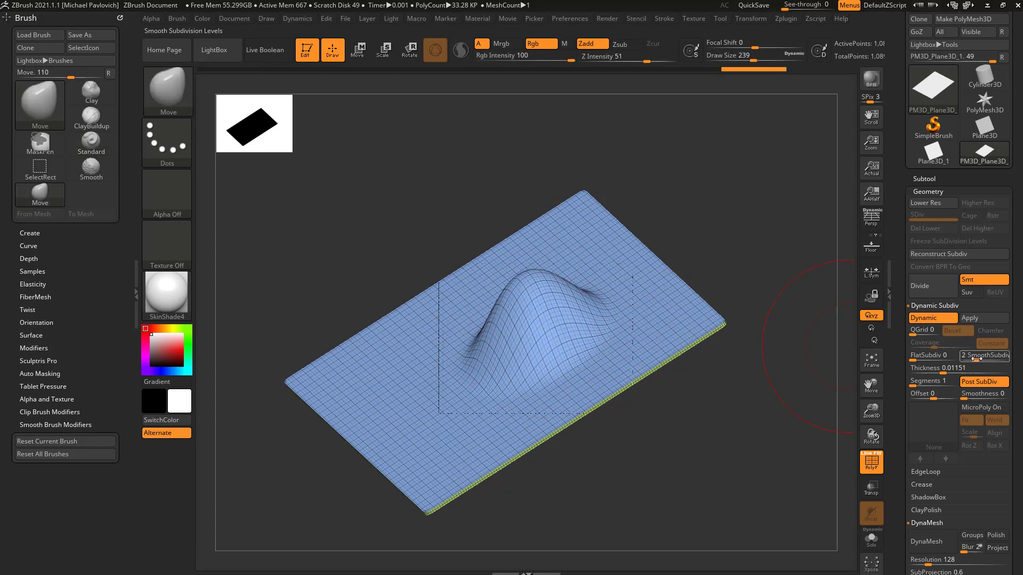
Set the plane's SmoothSubdiv to 2 and the Move brush's draw size to 29
drag(765, 422, 596, 338)
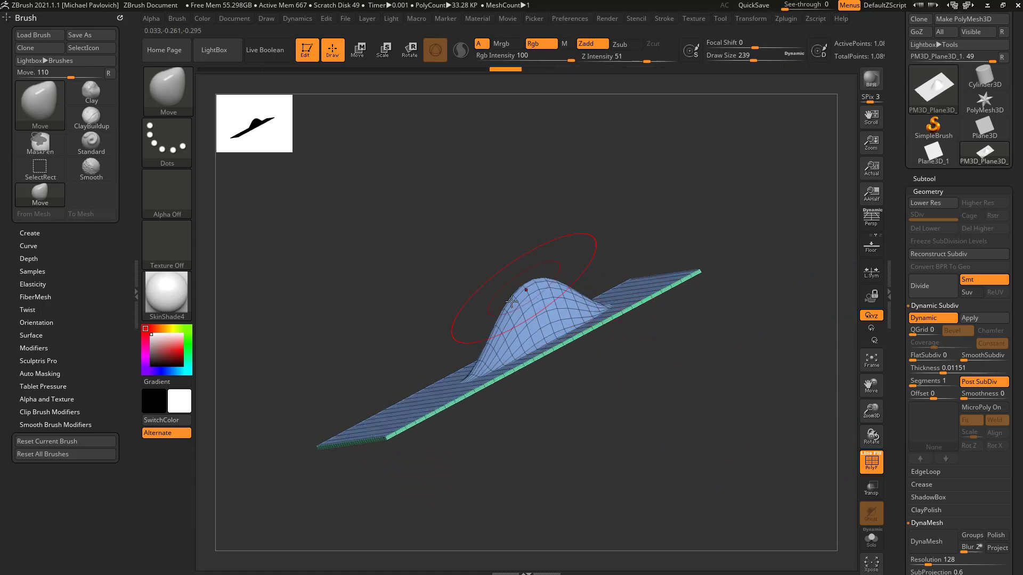
click(969, 356)
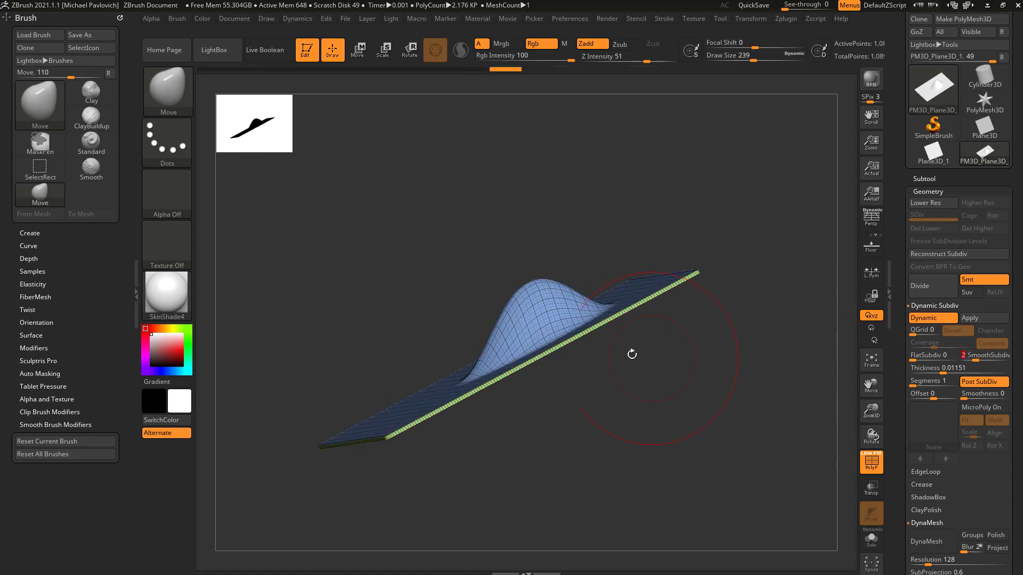
key(s)
mouse_move(679, 338)
mouse_down()
mouse_move(712, 381)
mouse_move(687, 384)
mouse_up()
mouse_move(687, 386)
mouse_down()
mouse_move(705, 397)
mouse_move(699, 390)
mouse_up()
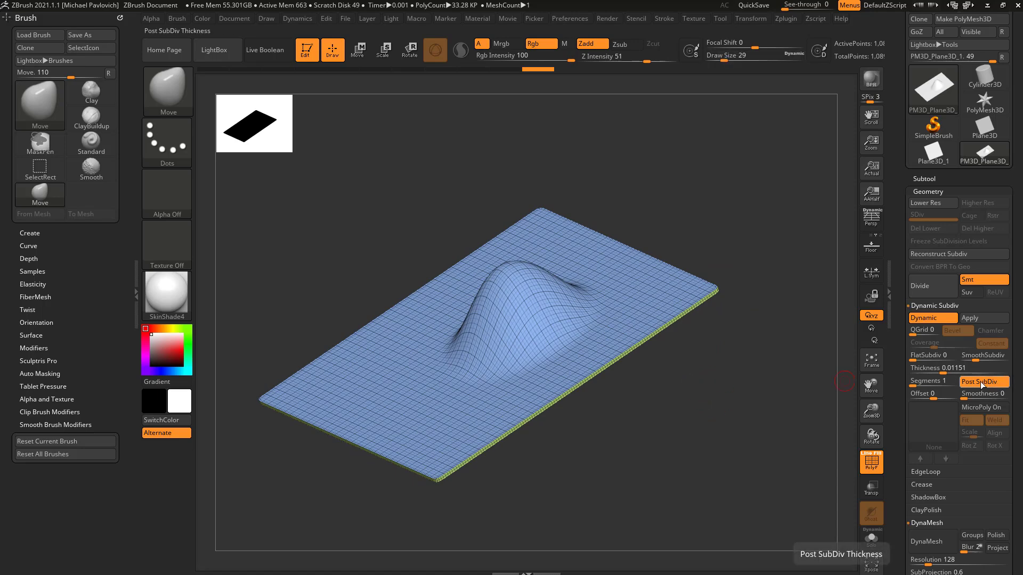
Turn off Post SubDiv and set the Dynamic Subdiv Thickness to 0.1326
click(1000, 383)
drag(750, 385, 802, 381)
click(953, 367)
drag(952, 368, 971, 368)
drag(781, 374, 805, 406)
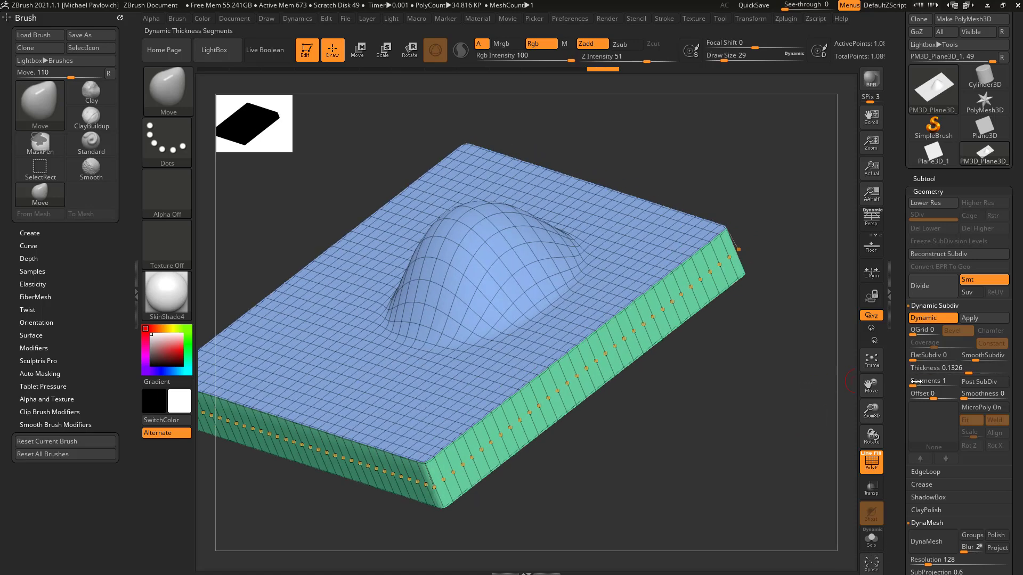
Raise the thickened plane's SmoothSubdiv level further and set the draw size to 31
click(981, 355)
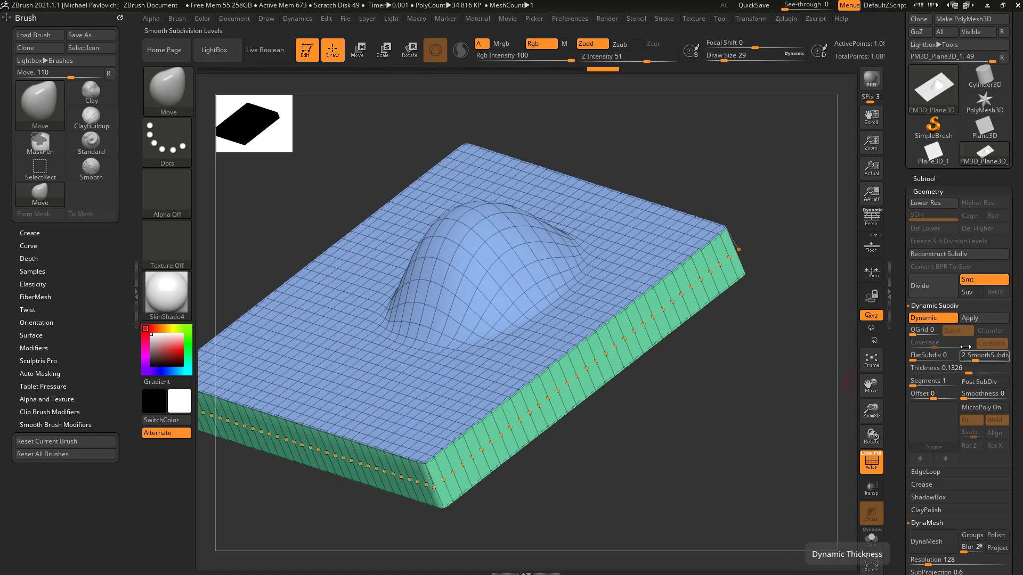
click(978, 355)
drag(978, 354, 984, 356)
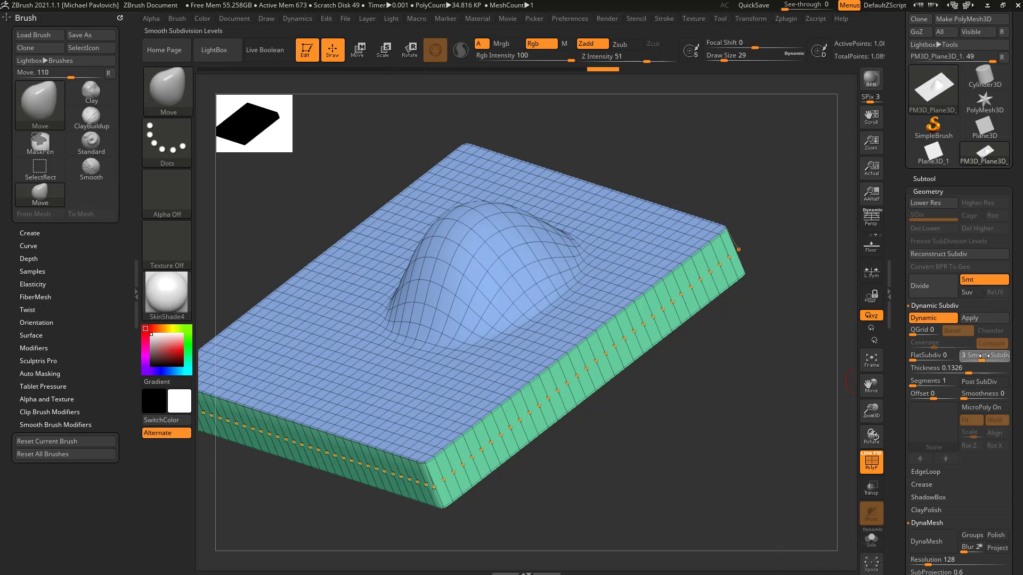
key(s)
mouse_move(776, 372)
mouse_down()
mouse_move(767, 379)
mouse_move(776, 382)
mouse_move(762, 357)
mouse_up()
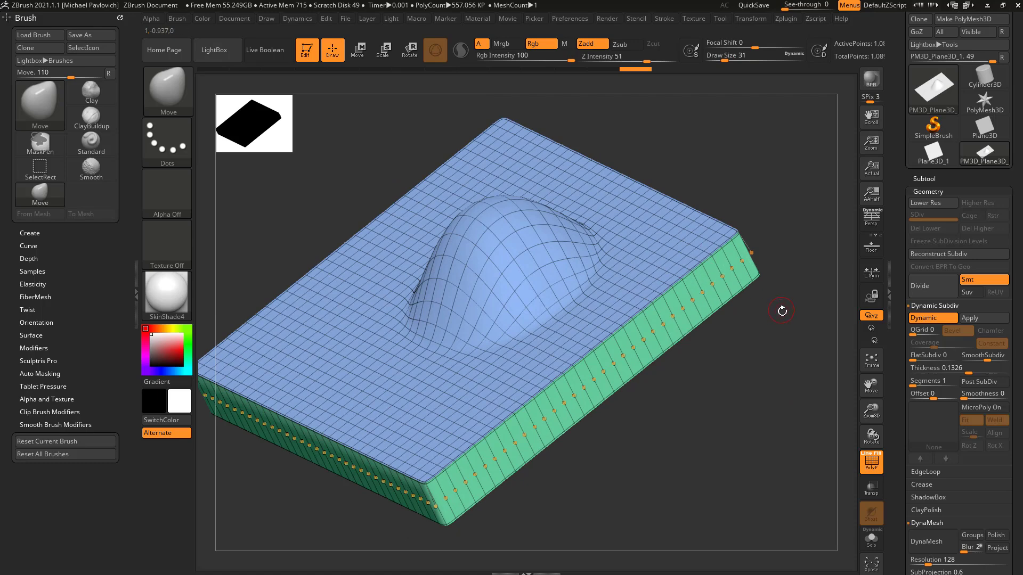
drag(781, 310, 819, 345)
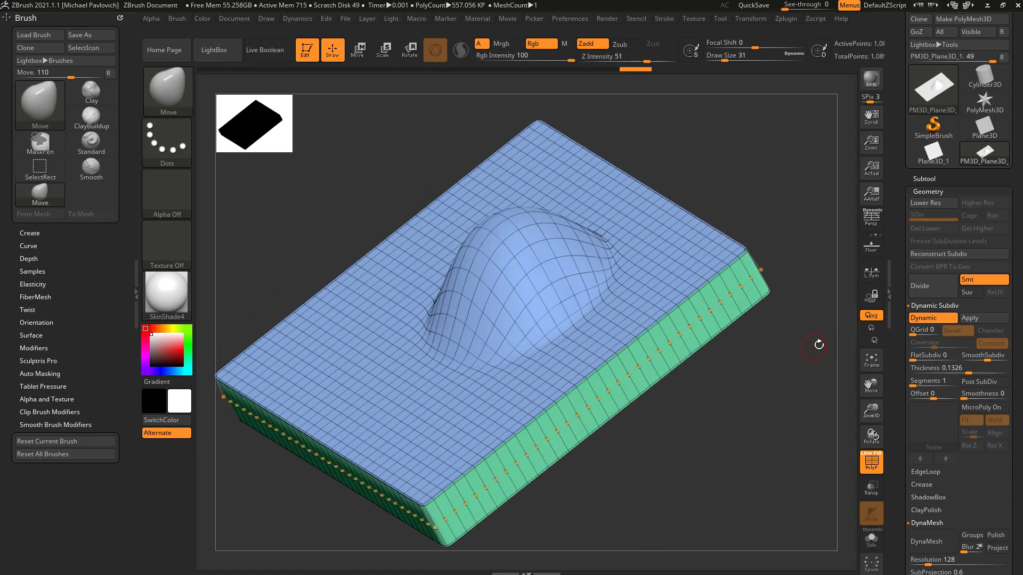
Apply Dynamic Subdiv to the thickened plane as real geometry and switch its SDiv level to 1 and back up to 3
click(966, 319)
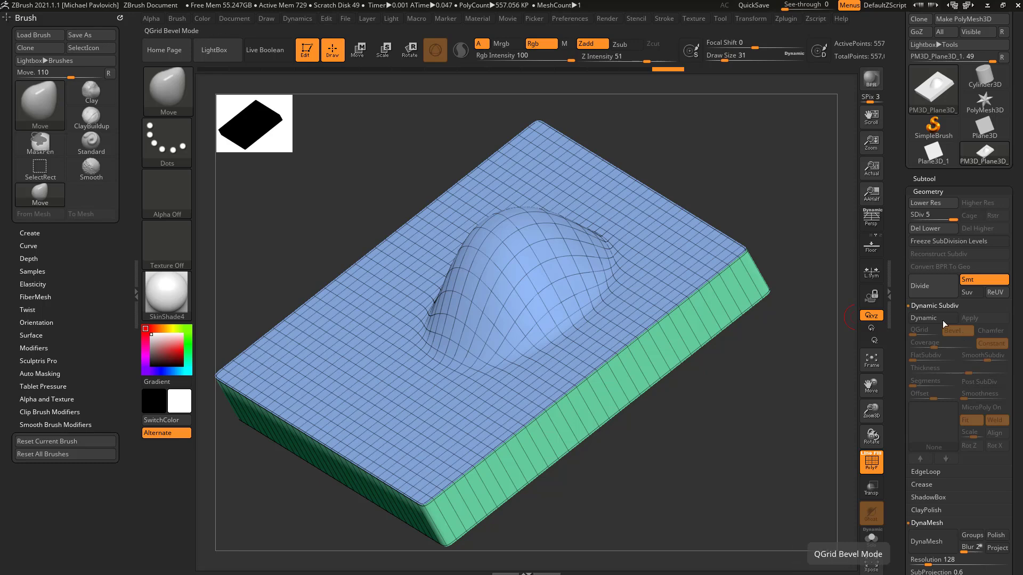
click(915, 229)
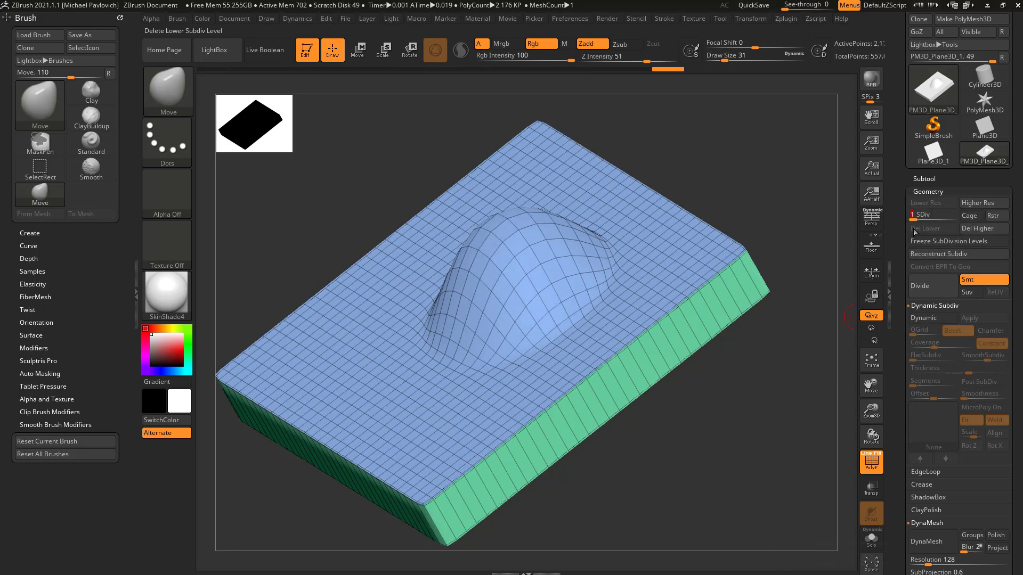
key(ctrl+z)
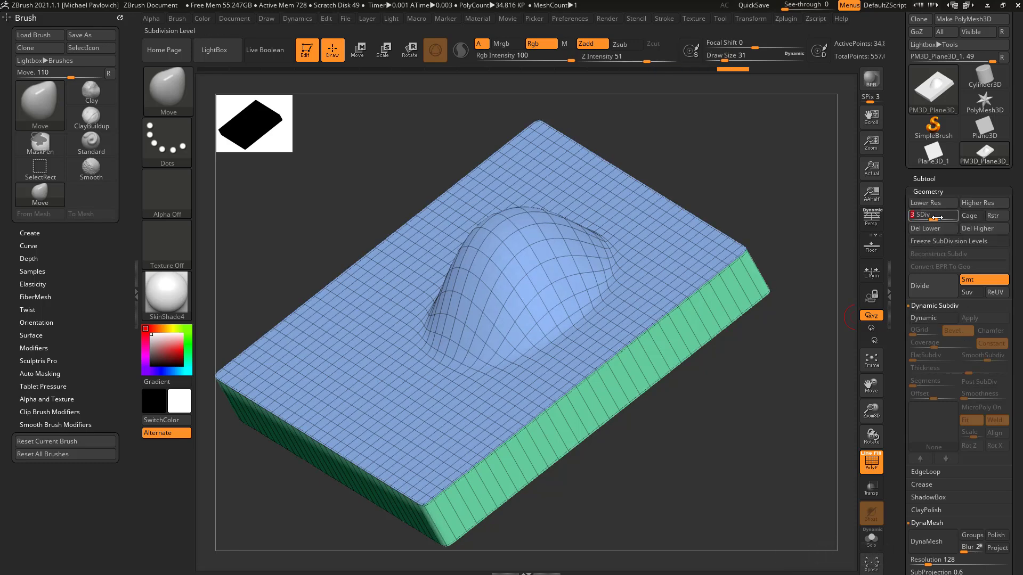
Delete the lower subdivision levels of the applied plane, examine its dense edge up close, and set the draw size to 14
click(945, 229)
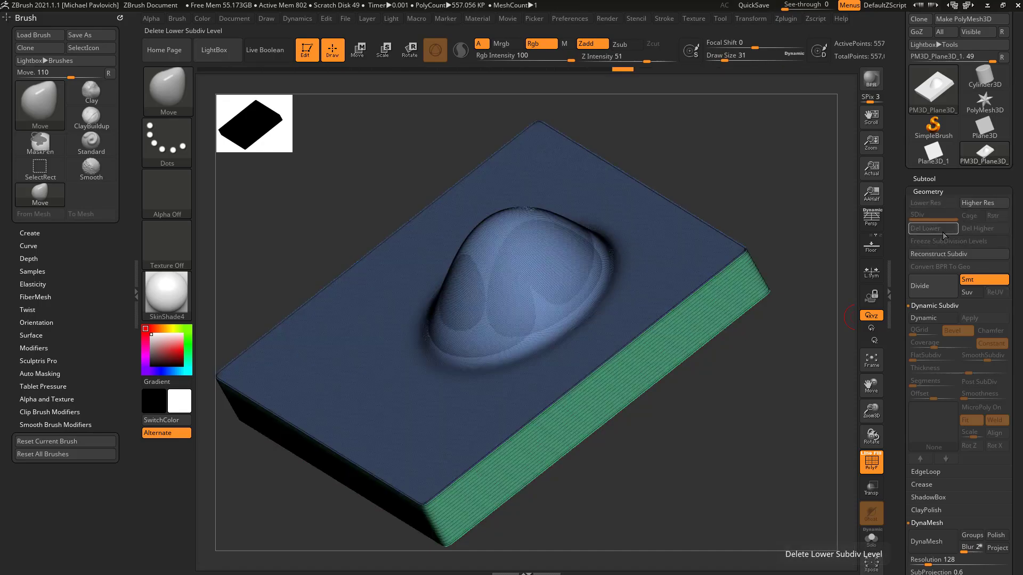
mouse_move(743, 364)
alt+mouse_down()
mouse_move(799, 434)
mouse_move(810, 392)
alt+mouse_up()
mouse_move(763, 461)
alt+mouse_down()
mouse_move(738, 419)
mouse_move(721, 457)
mouse_move(734, 479)
mouse_move(772, 448)
alt+mouse_up()
key(s)
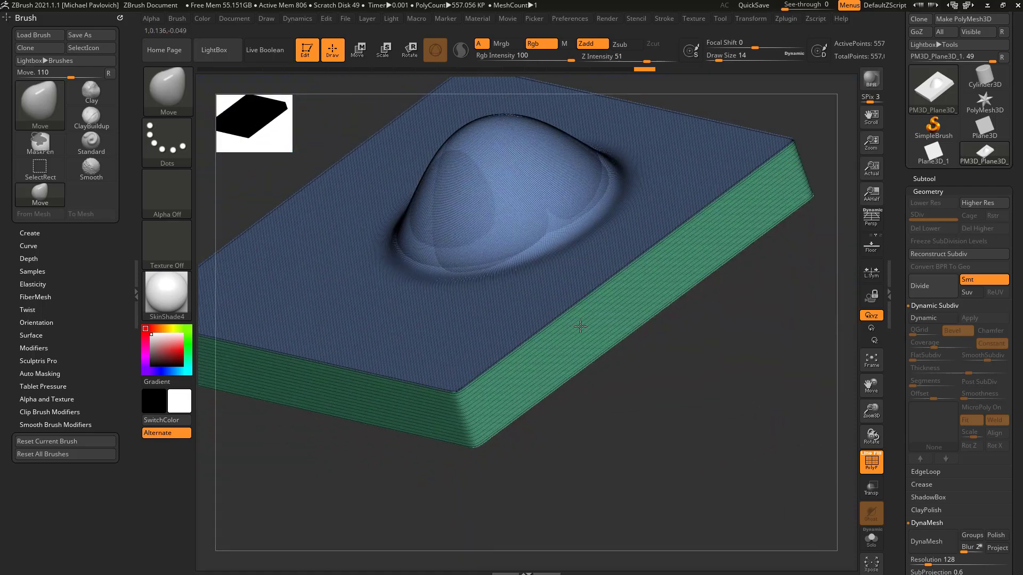
Undo the level deletion and the Dynamic Subdiv application to restore the live thickness preview
click(922, 241)
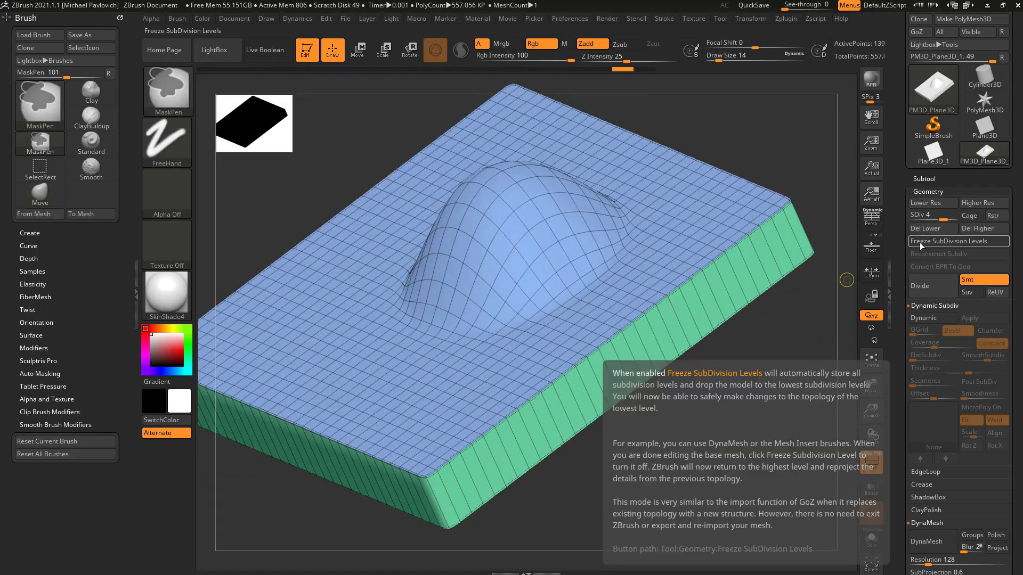
click(982, 232)
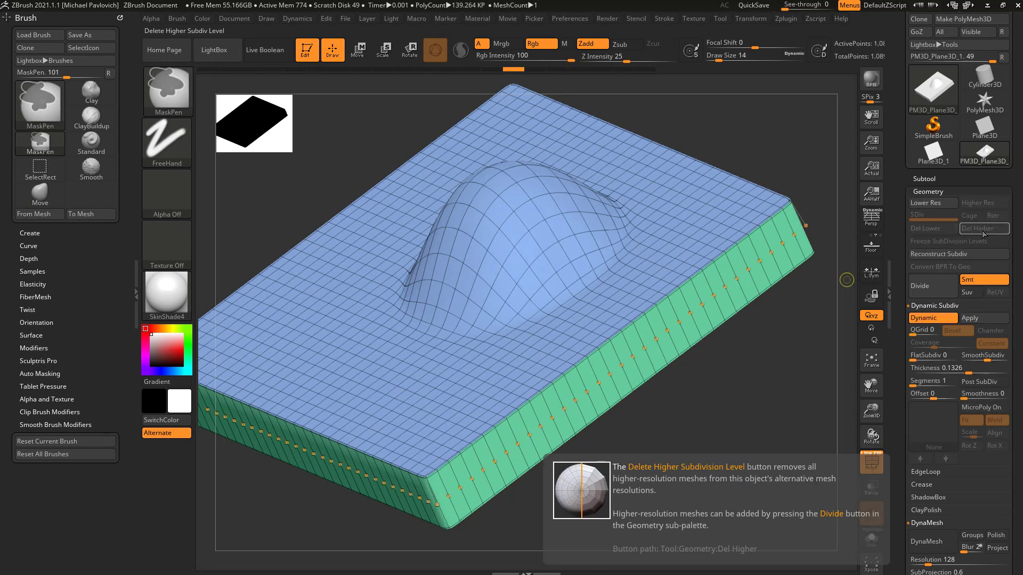
alt+drag(763, 386, 780, 379)
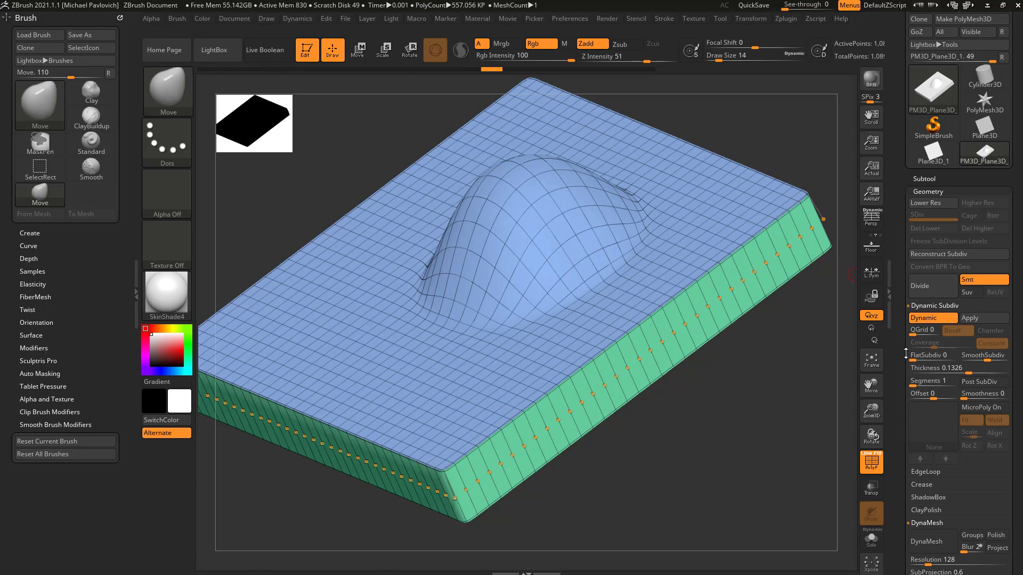
Remove all creases from the thickened plane and set the draw size to 33
drag(905, 354, 907, 209)
click(925, 340)
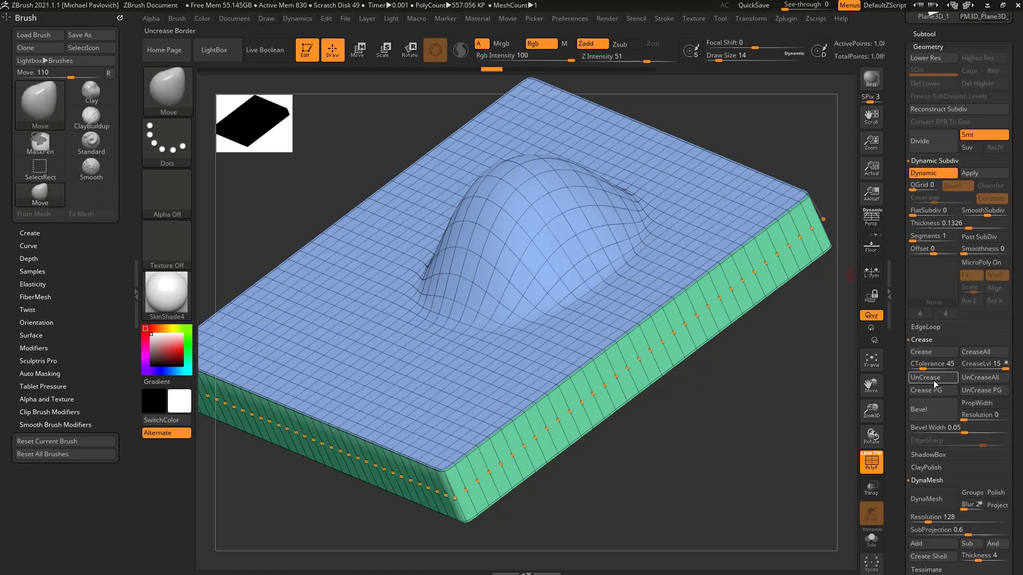
click(982, 379)
key(s)
mouse_move(743, 391)
mouse_down()
mouse_move(763, 391)
mouse_move(719, 428)
mouse_move(749, 411)
mouse_move(765, 427)
mouse_up()
key(s)
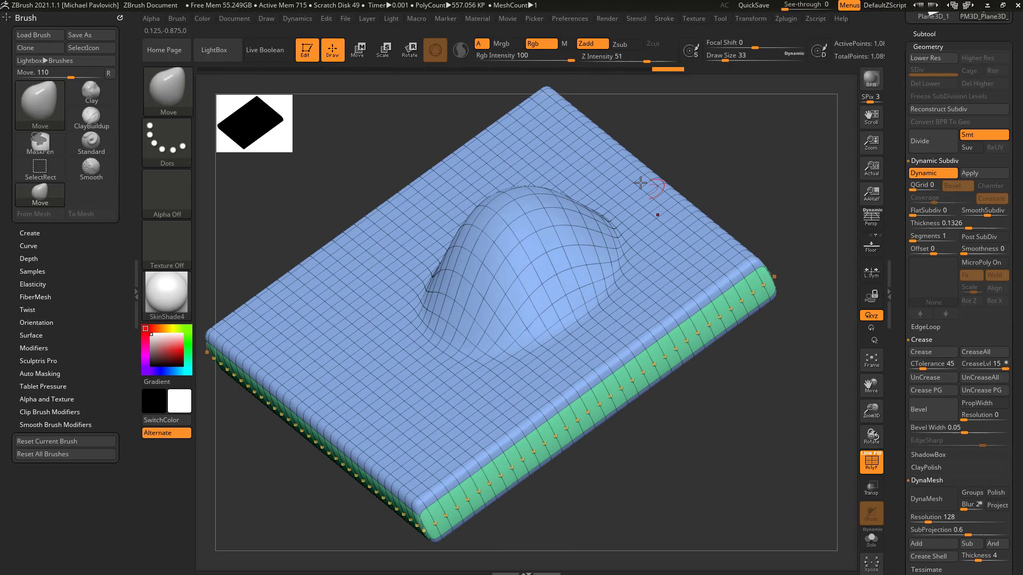
mouse_move(791, 352)
mouse_down()
mouse_move(824, 340)
mouse_move(820, 302)
mouse_move(797, 348)
mouse_up()
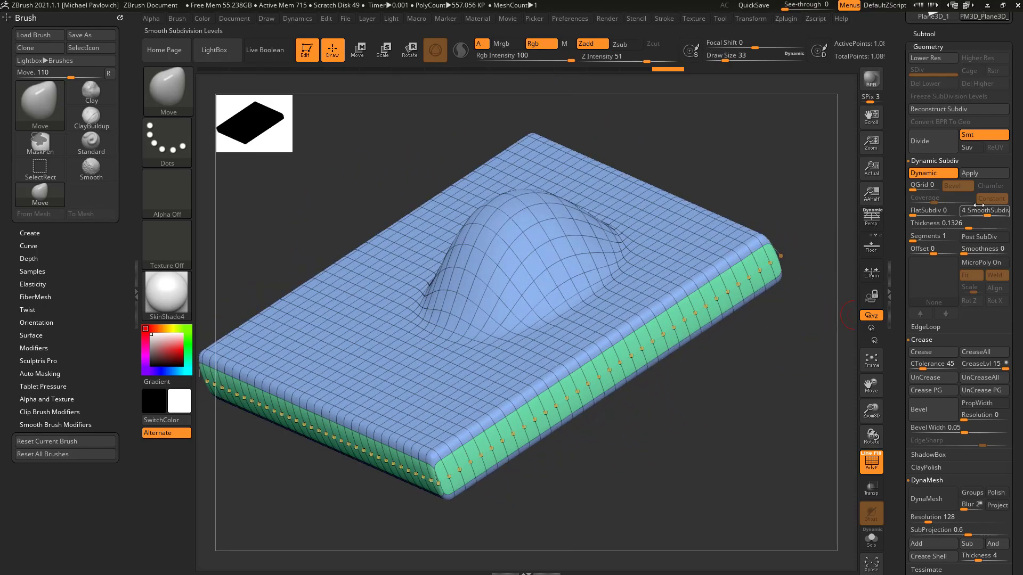
Apply Dynamic Subdiv to the uncreased plane and switch its SDiv level down to 1 and back up to 3
click(984, 176)
mouse_move(914, 72)
mouse_down()
mouse_move(904, 80)
mouse_move(932, 71)
mouse_move(899, 83)
mouse_up()
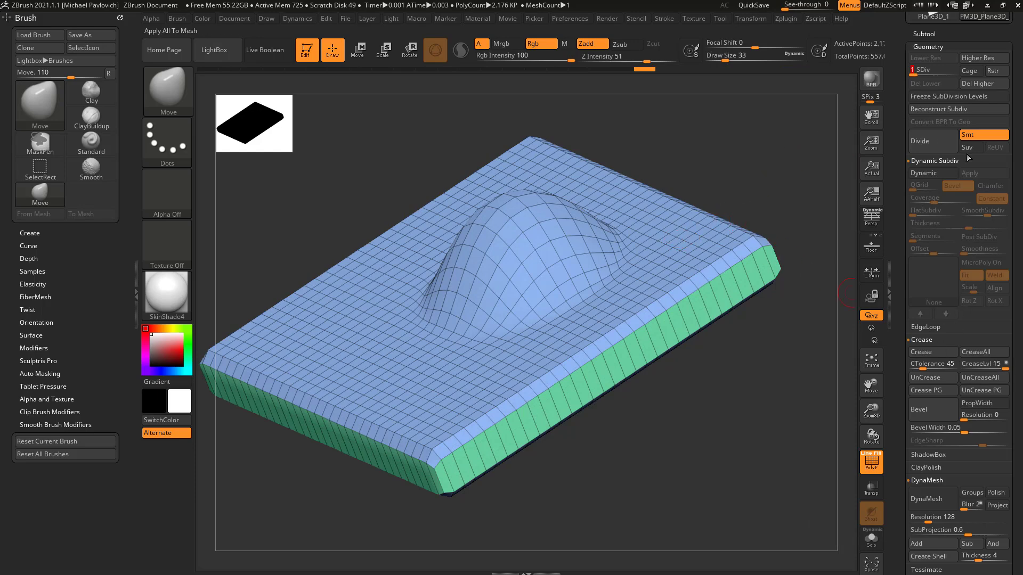
drag(921, 70, 936, 69)
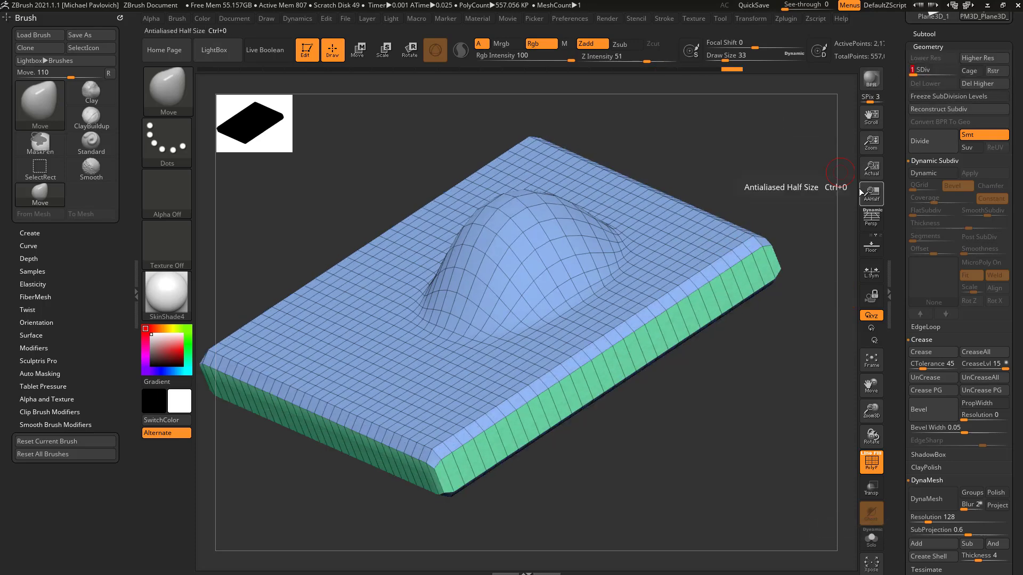
key(ctrl)
key(d)
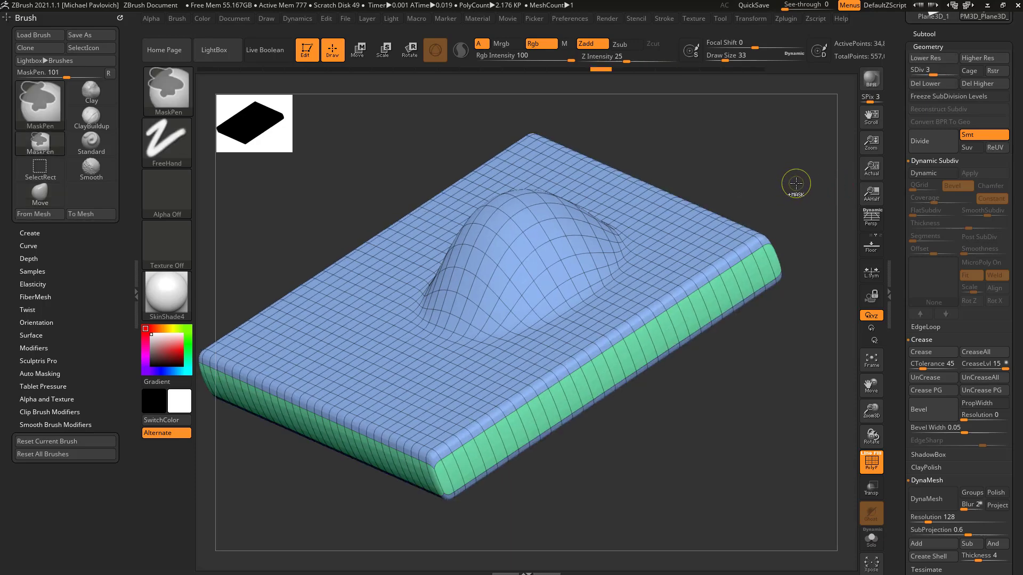
Undo the Dynamic Subdiv application and turn on Post SubDiv for the plane's thickness
key(ctrl+z)
key(ctrl+z)
key(ctrl+z)
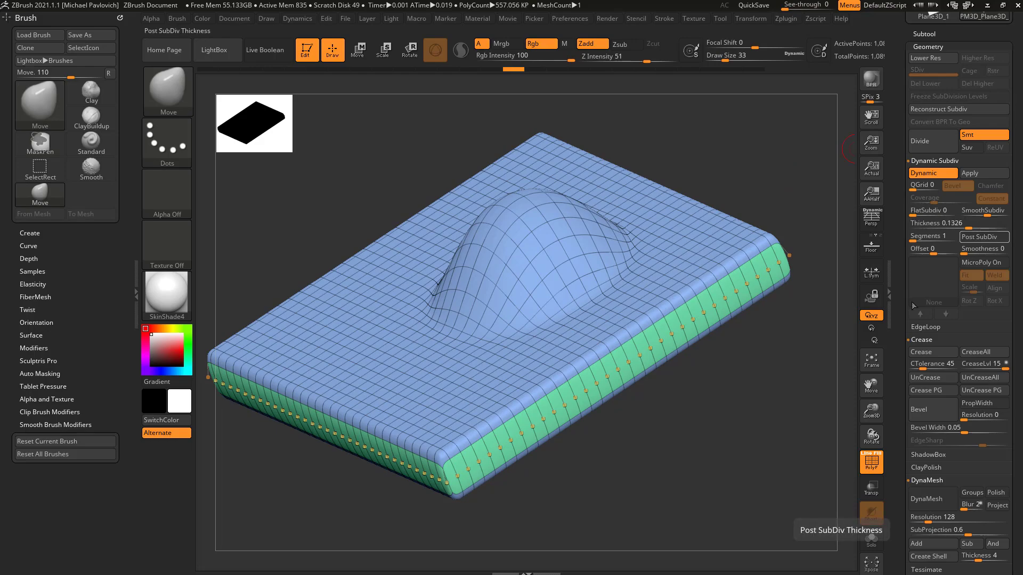
click(985, 237)
drag(786, 400, 781, 371)
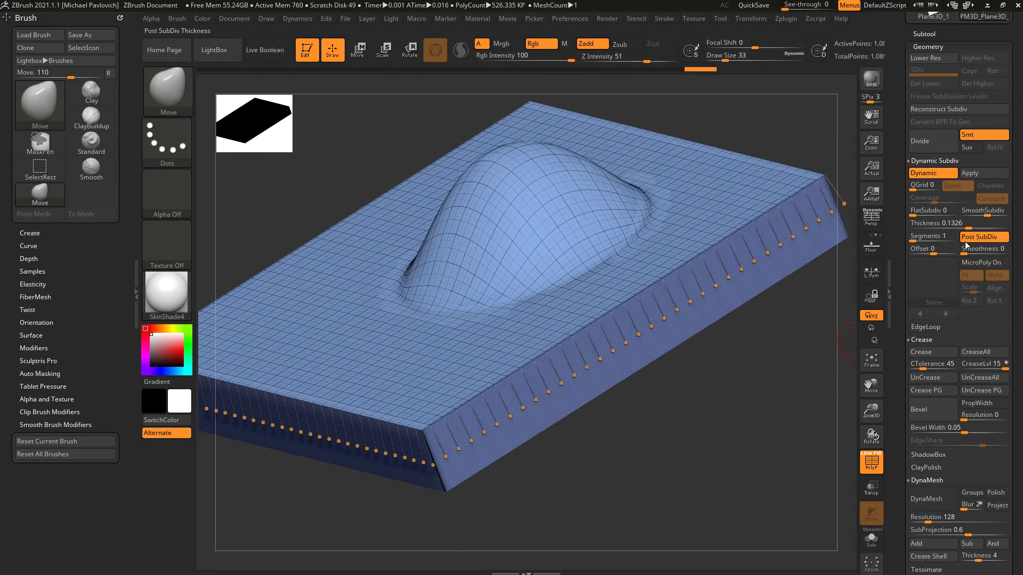
drag(709, 427, 731, 322)
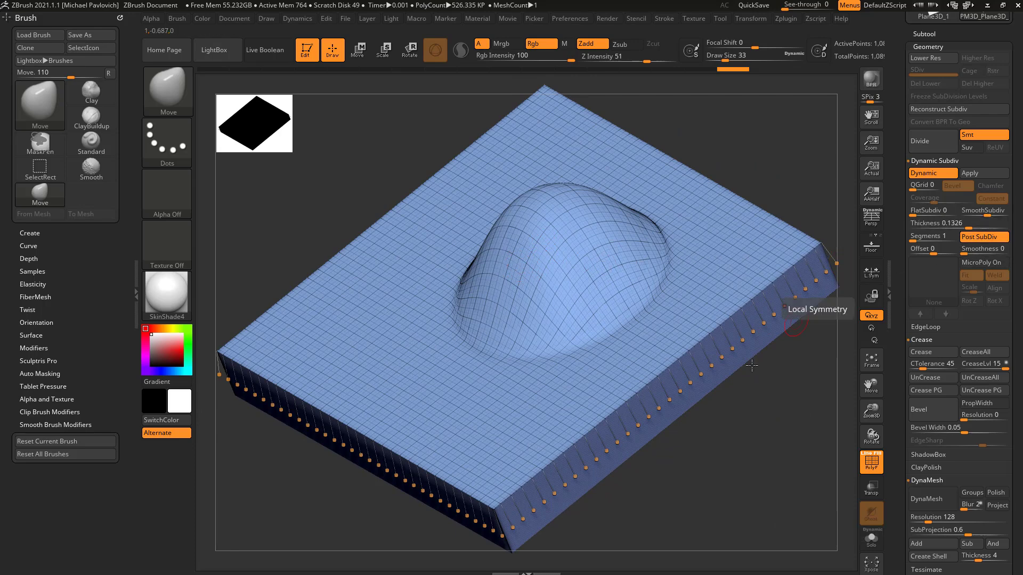
Apply Dynamic Subdiv with Post SubDiv on and try to reconstruct lower subdivision levels from the resulting mesh
drag(698, 432, 729, 442)
click(971, 177)
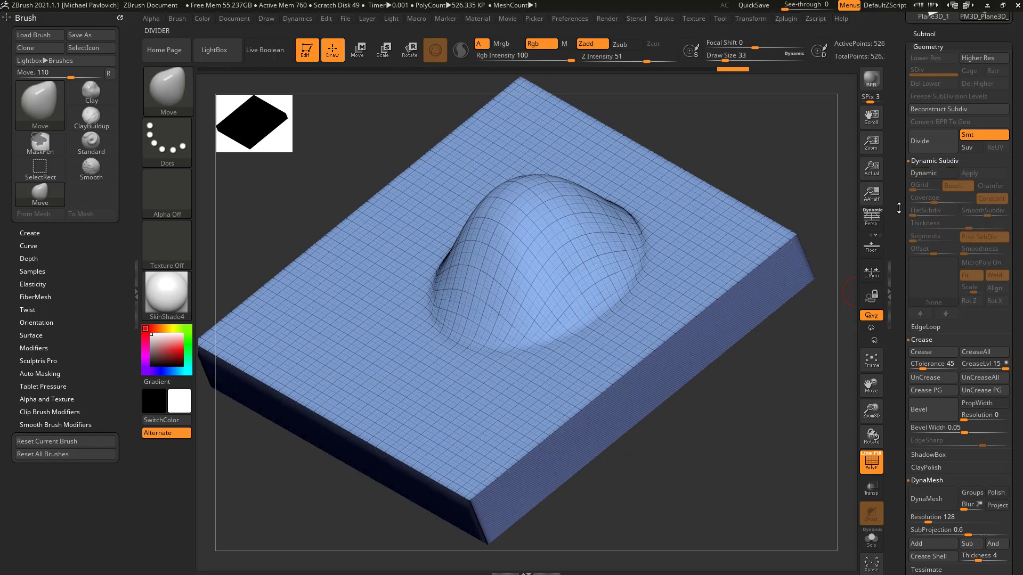
click(936, 111)
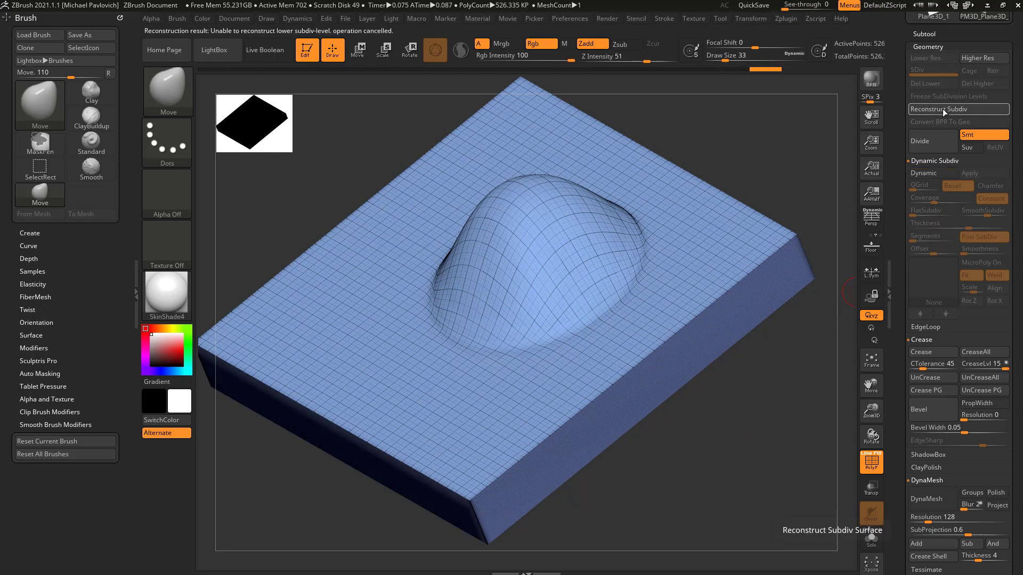
drag(760, 389, 735, 552)
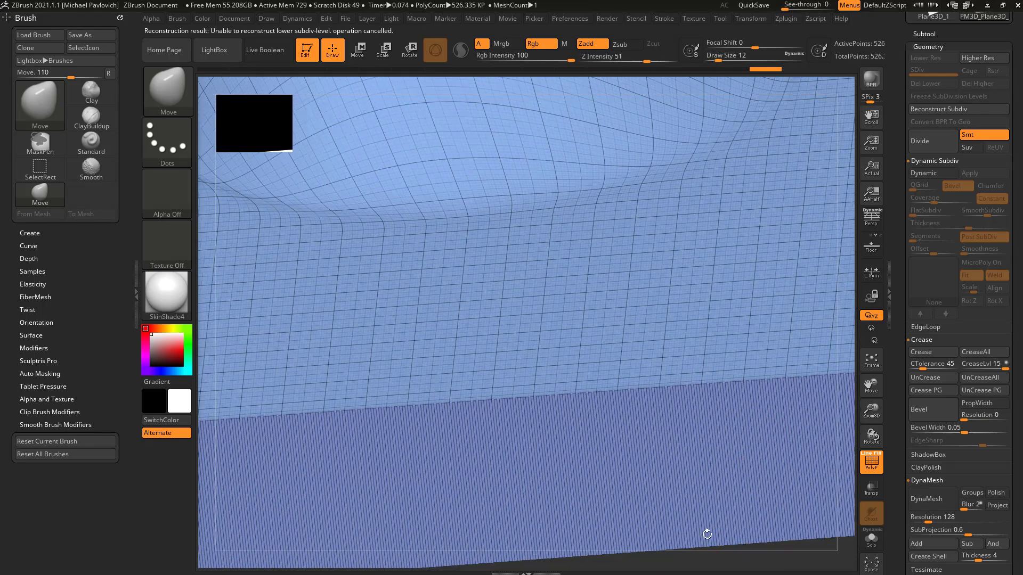
Sculpt test strokes with the Standard brush near the slab's top corner and across its side edge
drag(707, 535, 669, 491)
key(1)
drag(550, 289, 532, 347)
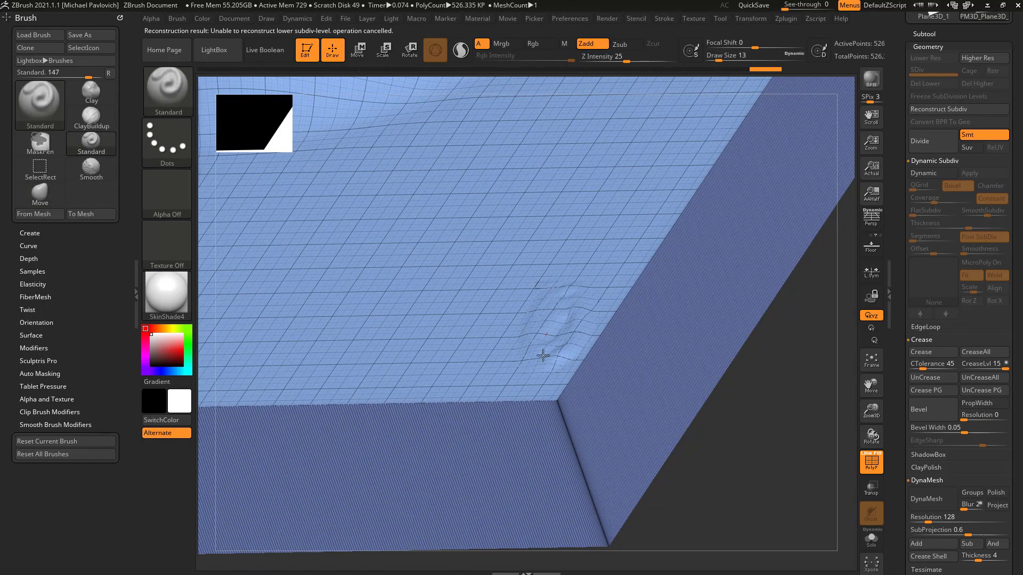
drag(736, 371, 653, 363)
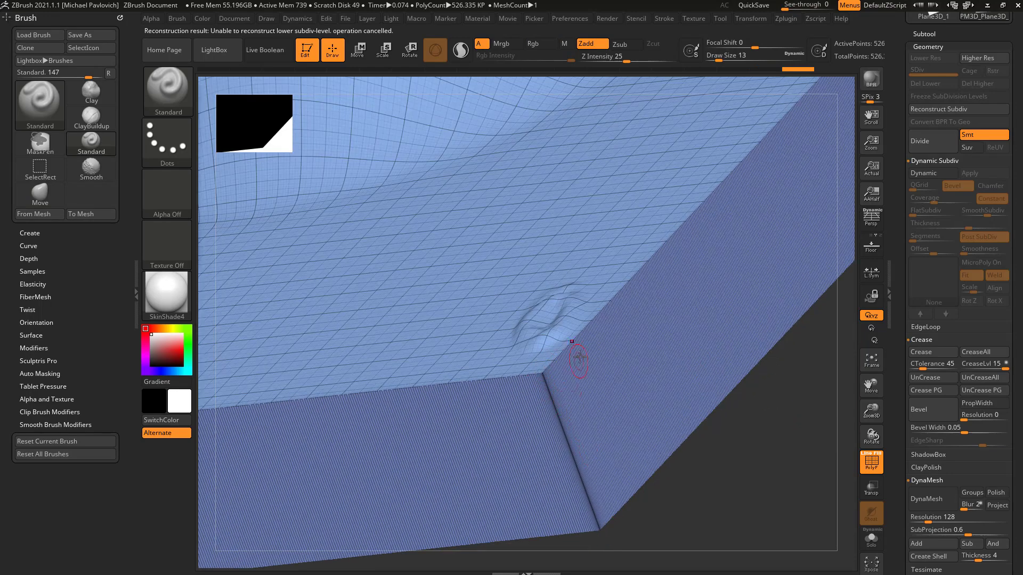
drag(581, 358, 646, 318)
mouse_move(749, 468)
mouse_down()
mouse_move(711, 393)
mouse_move(522, 270)
mouse_up()
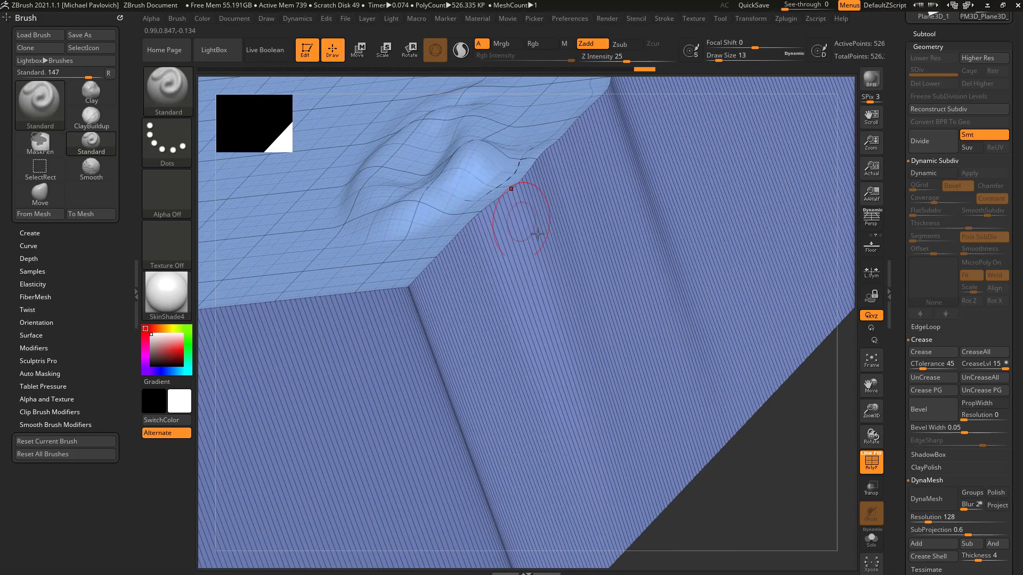
Undo the Standard brush strokes and the Post SubDiv application to return to live Dynamic Subdiv
mouse_move(683, 514)
mouse_down()
mouse_move(783, 448)
mouse_move(765, 427)
mouse_move(797, 455)
mouse_move(797, 445)
mouse_move(793, 453)
mouse_move(804, 443)
mouse_move(775, 507)
mouse_up()
key(ctrl)
key(ctrl+z)
key(ctrl+z)
key(ctrl+z)
key(ctrl+z)
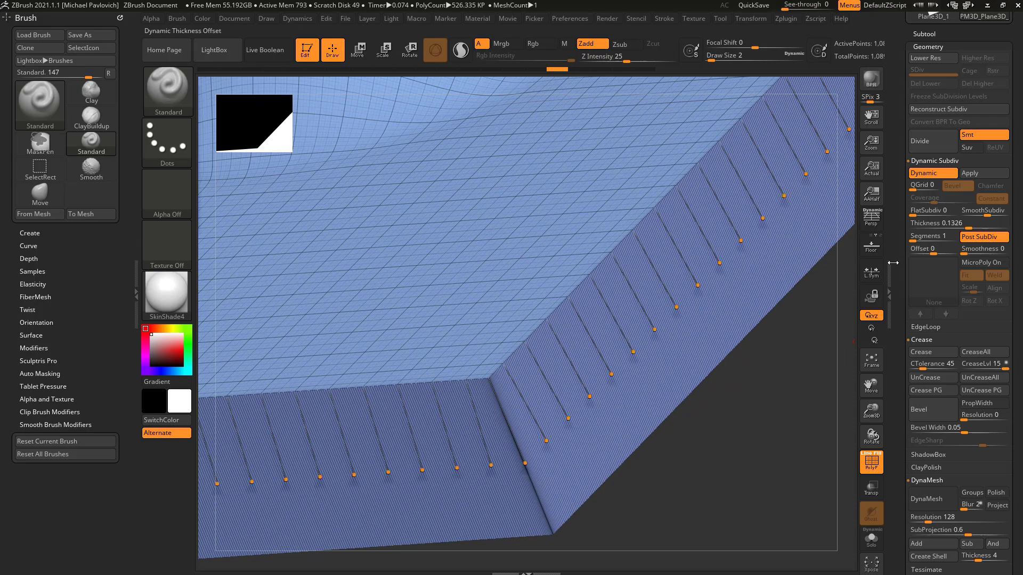
mouse_move(799, 320)
mouse_down()
mouse_move(740, 352)
mouse_move(757, 411)
mouse_up()
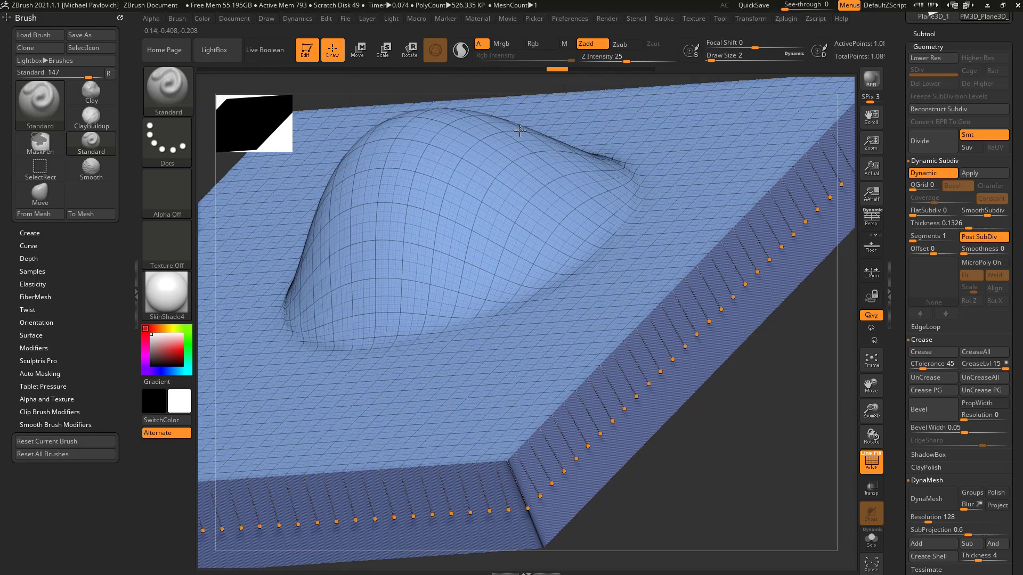
Set the draw size to 11 and the Dynamic Subdiv thickness Segments to 10
key(s)
drag(496, 369, 509, 368)
key(s)
drag(707, 469, 715, 440)
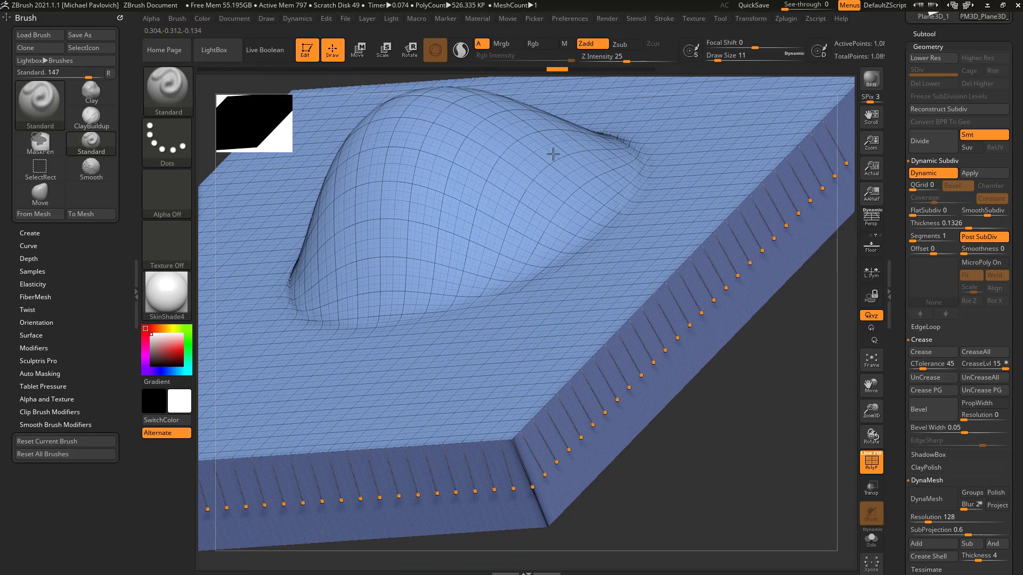
drag(759, 401, 745, 405)
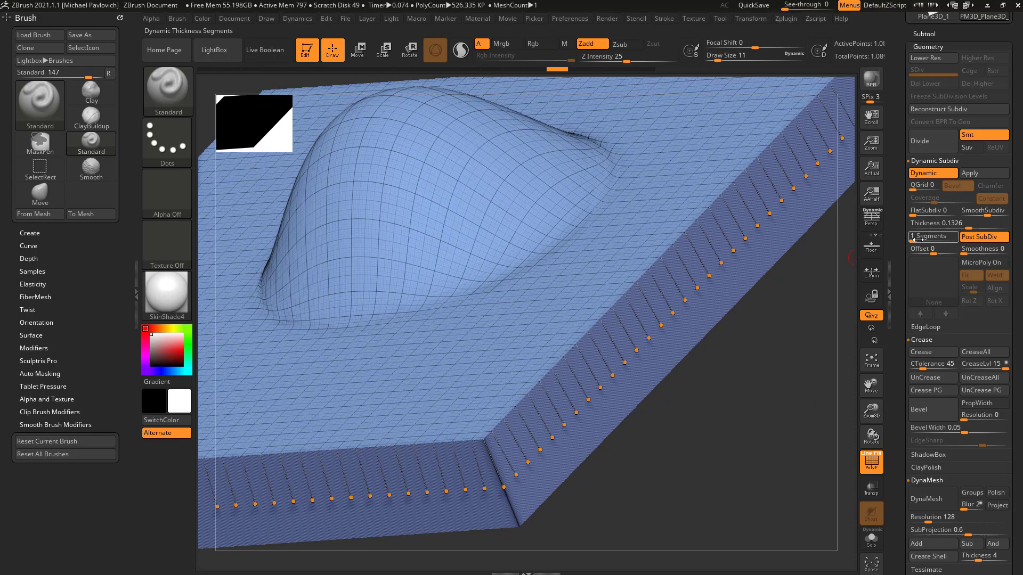
drag(918, 240, 954, 240)
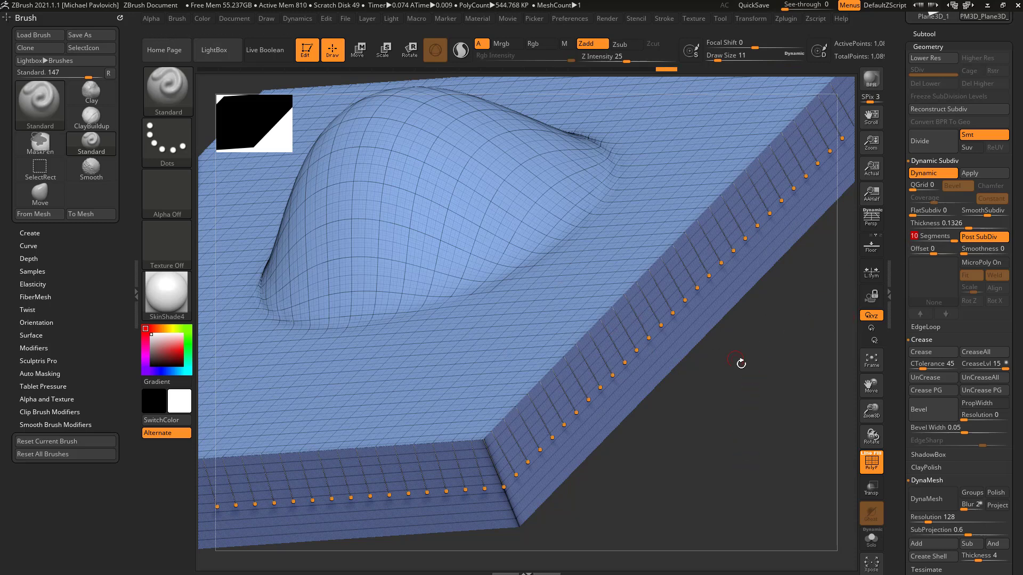
Undo the segment, thickness and bump edits back to the flat plane with live Dynamic Subdiv
key(ctrl+z)
key(ctrl+z)
key(ctrl+z)
key(ctrl+z)
key(ctrl+z)
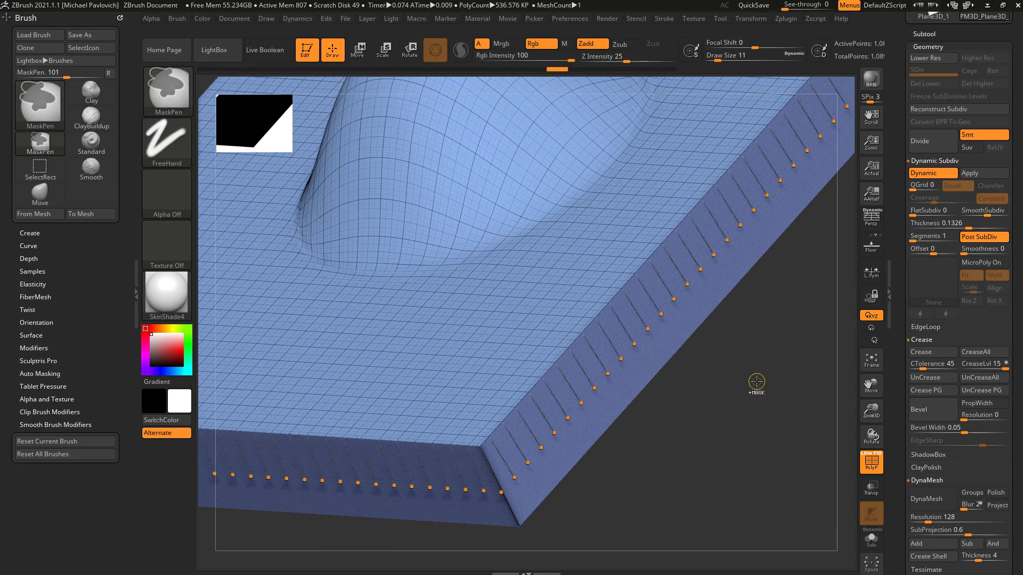
key(ctrl+z)
key(ctrl+z)
key(ctrl+z)
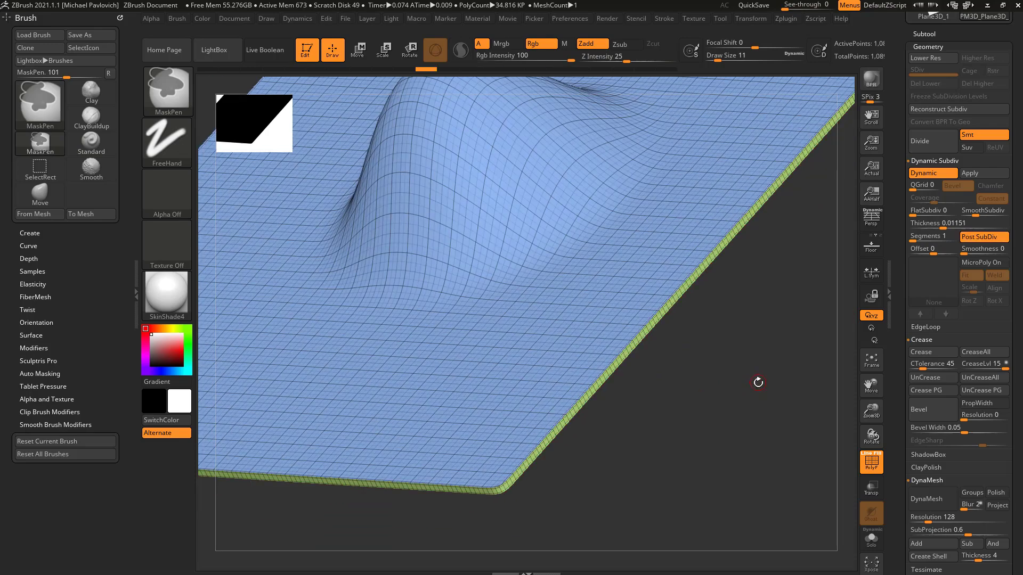
key(ctrl+z)
key(ctrl+z)
key(ctrl+z)
key(ctrl+z)
Set the flat plane's Dynamic Subdiv Thickness to 0.05431 and its Segments to 4
drag(943, 225, 959, 226)
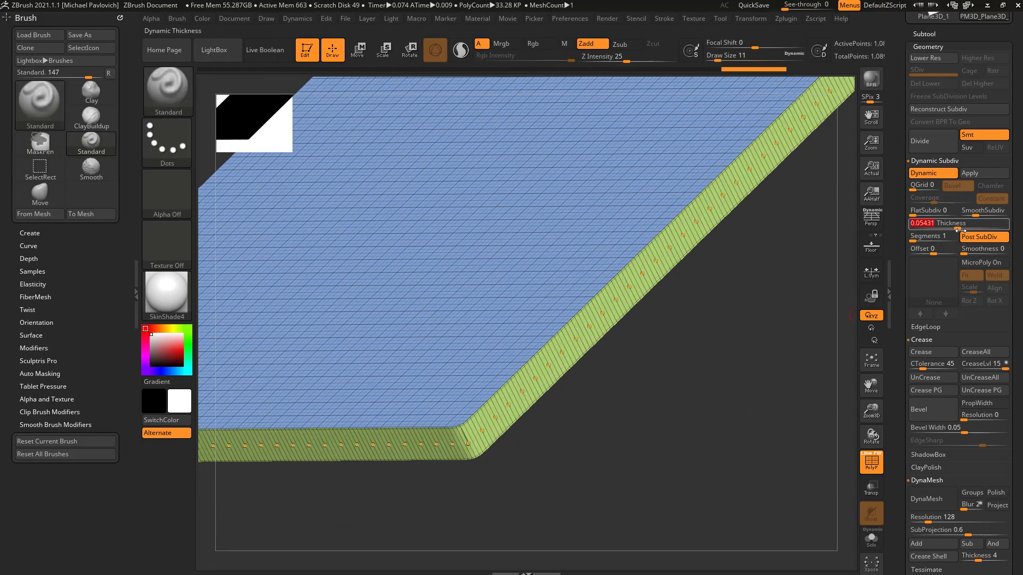
alt+drag(777, 378, 747, 363)
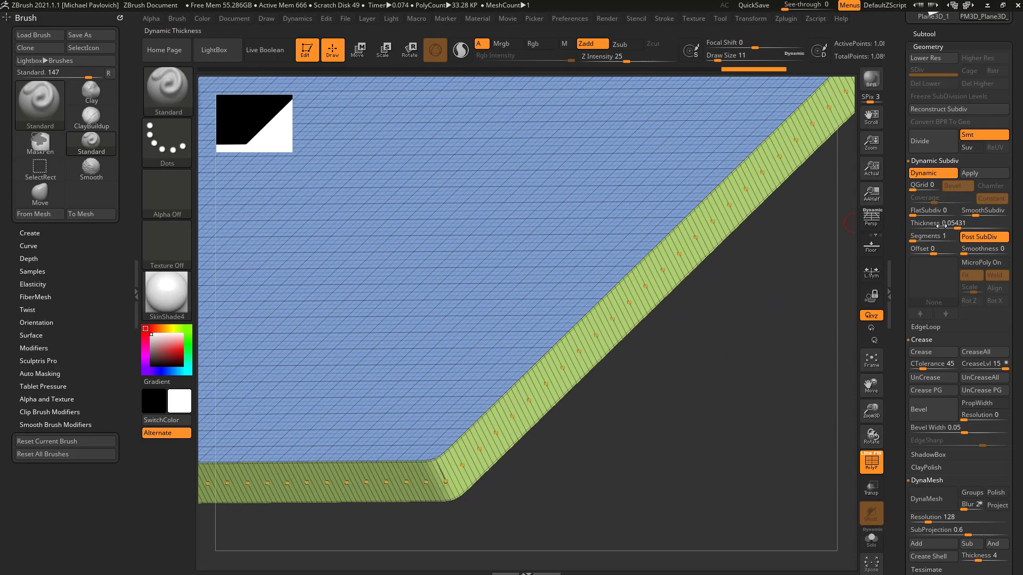
drag(788, 304, 811, 310)
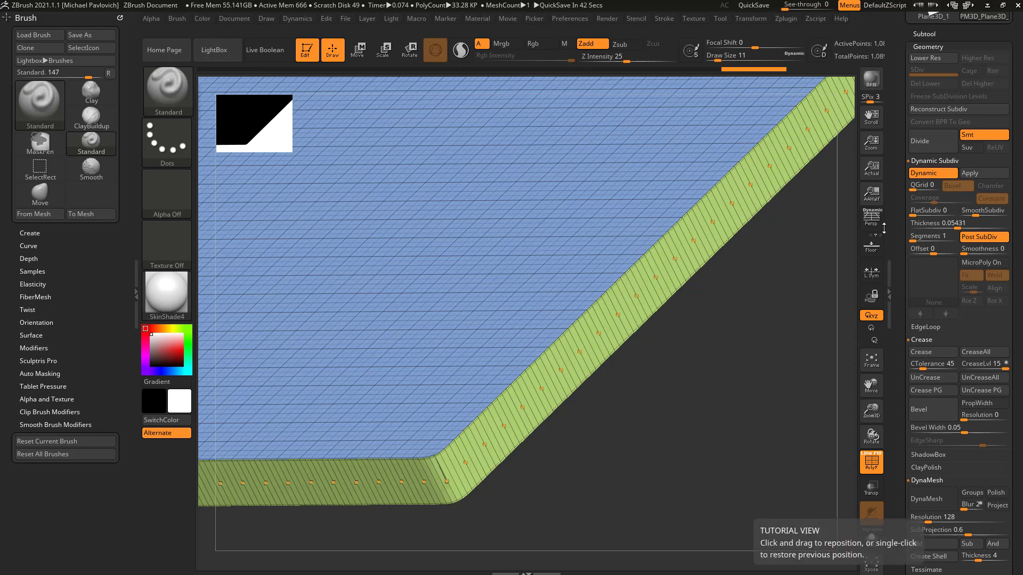
drag(840, 248, 854, 242)
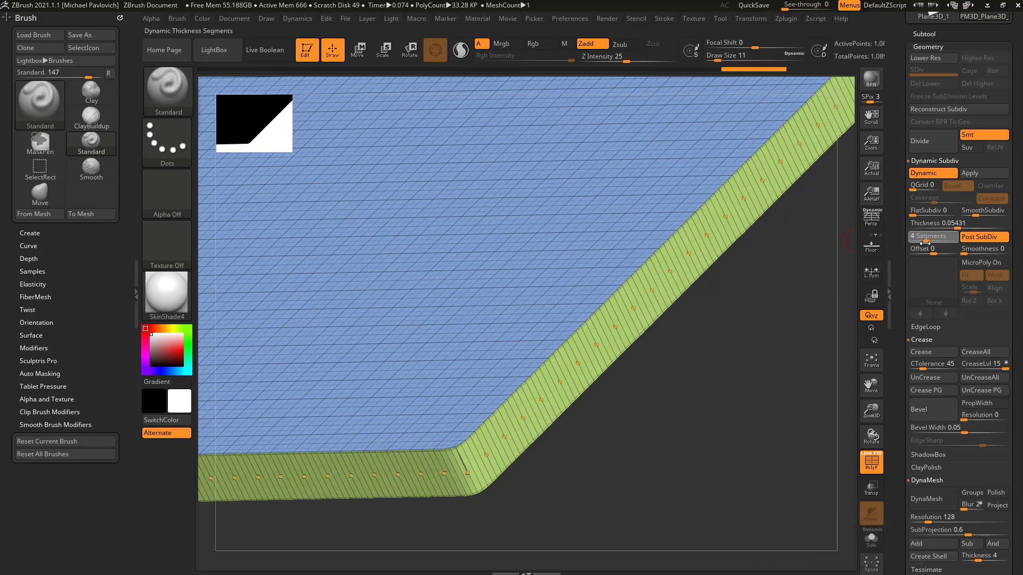
Apply the four-segment thickness as geometry, reconstruct its lower subdivision levels, and raise the SDiv level from 1
click(969, 173)
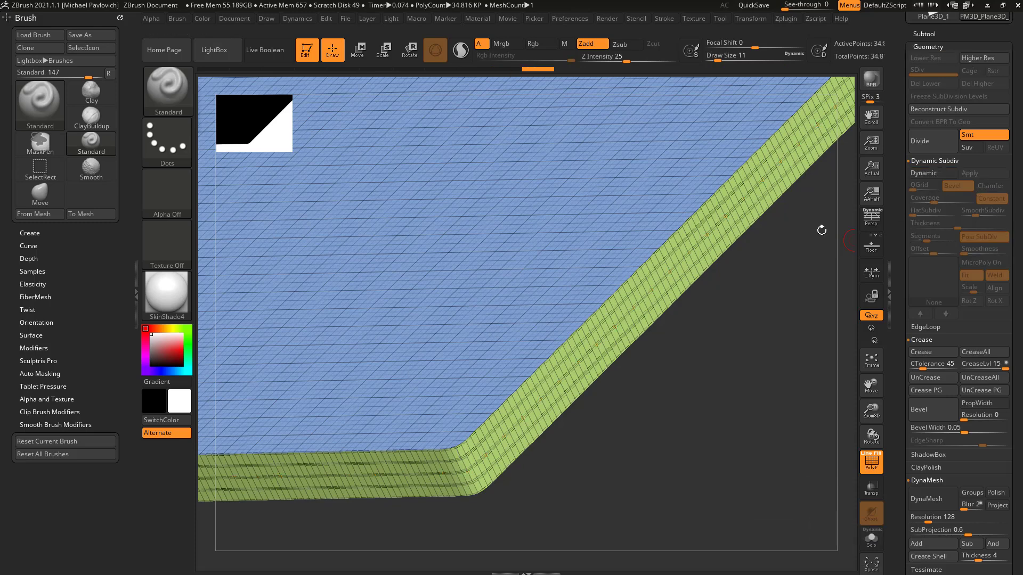
shift+drag(757, 307, 767, 300)
click(938, 109)
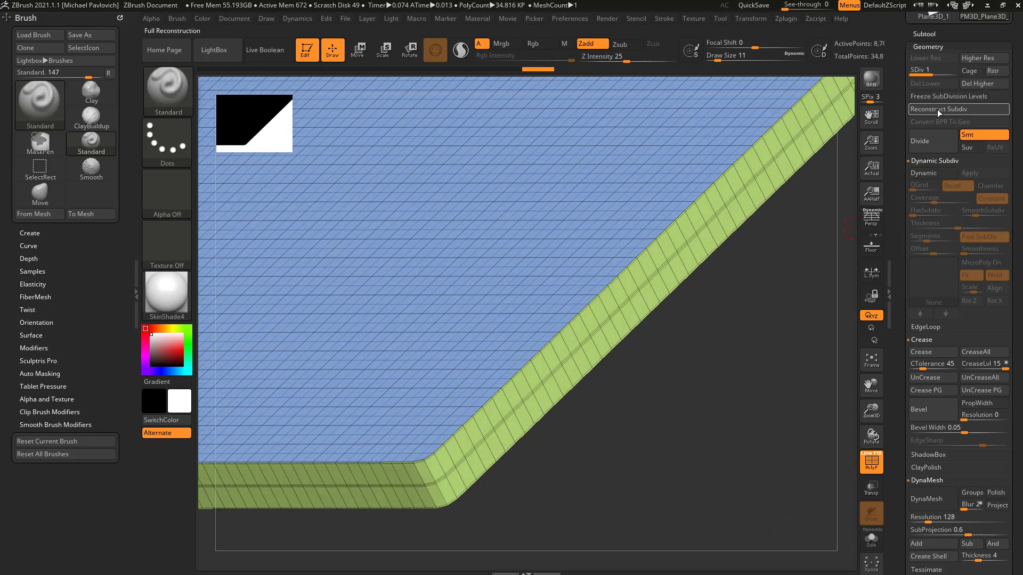
click(938, 110)
click(938, 110)
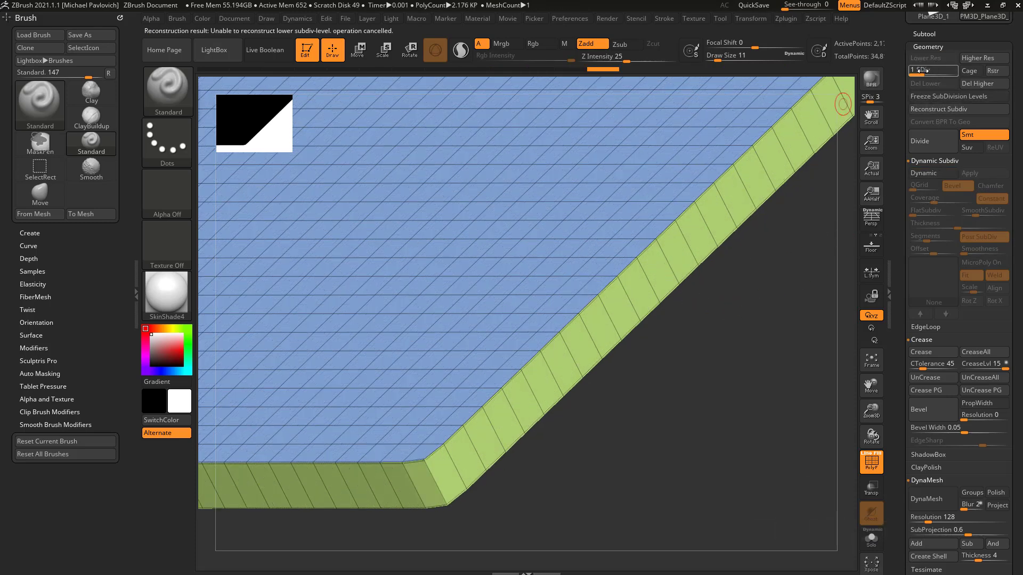
drag(922, 70, 951, 73)
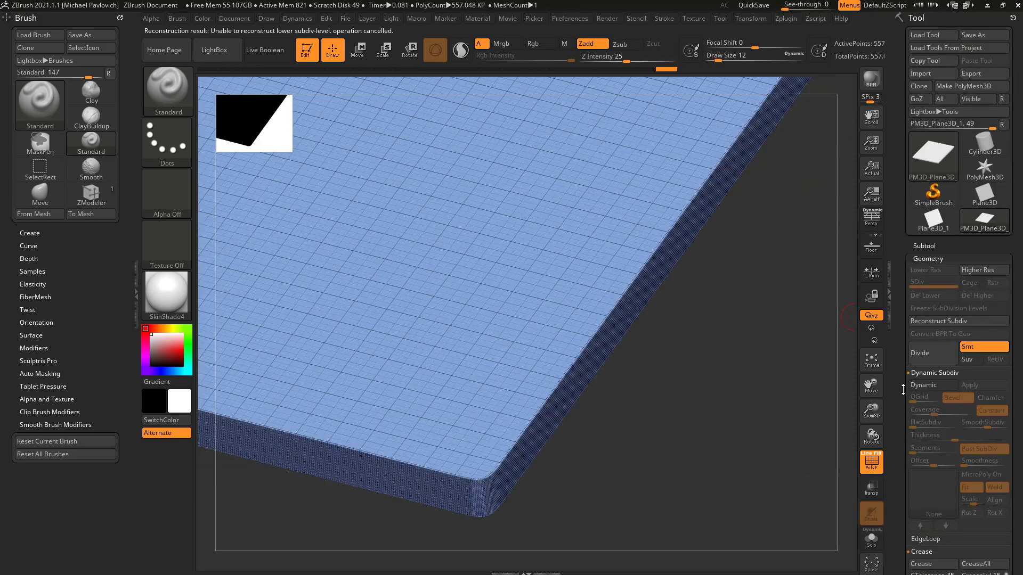
Undo the applied four-segment thickness back to the single-segment plane with live Dynamic Subdiv
key(ctrl+z)
key(ctrl+z)
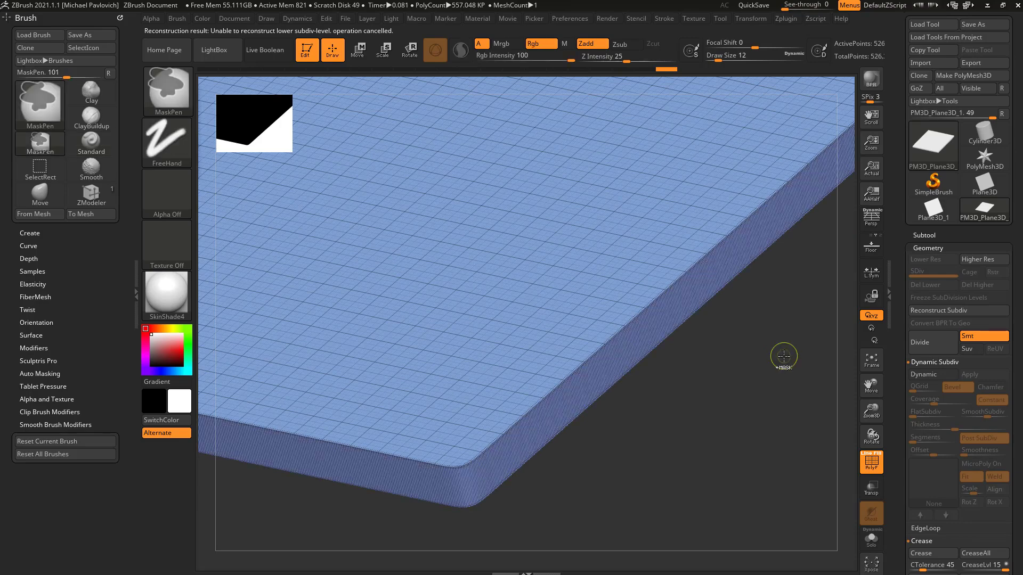
mouse_move(792, 379)
alt+mouse_down()
mouse_move(767, 395)
mouse_move(773, 375)
alt+mouse_up()
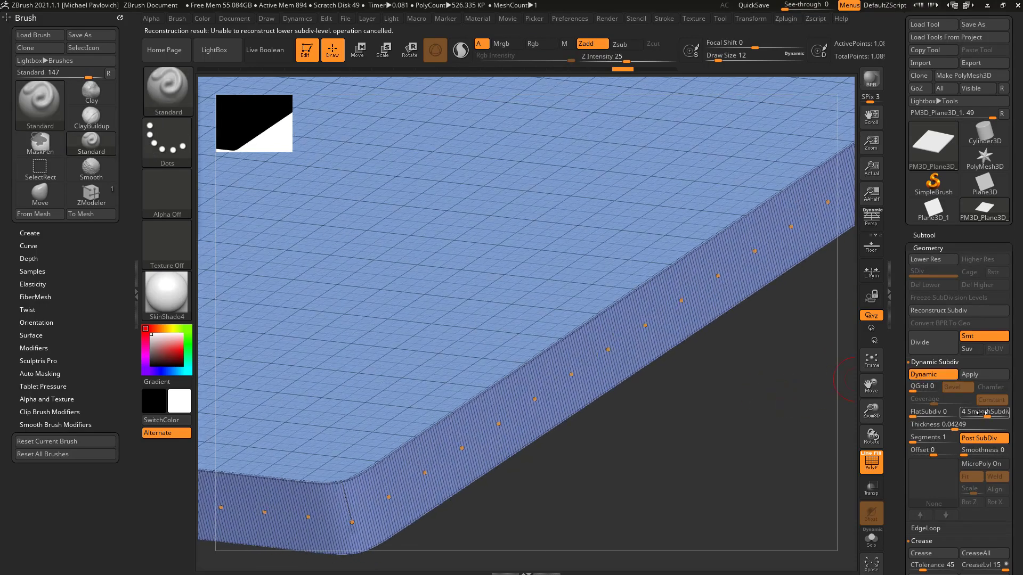
alt+drag(782, 415, 831, 405)
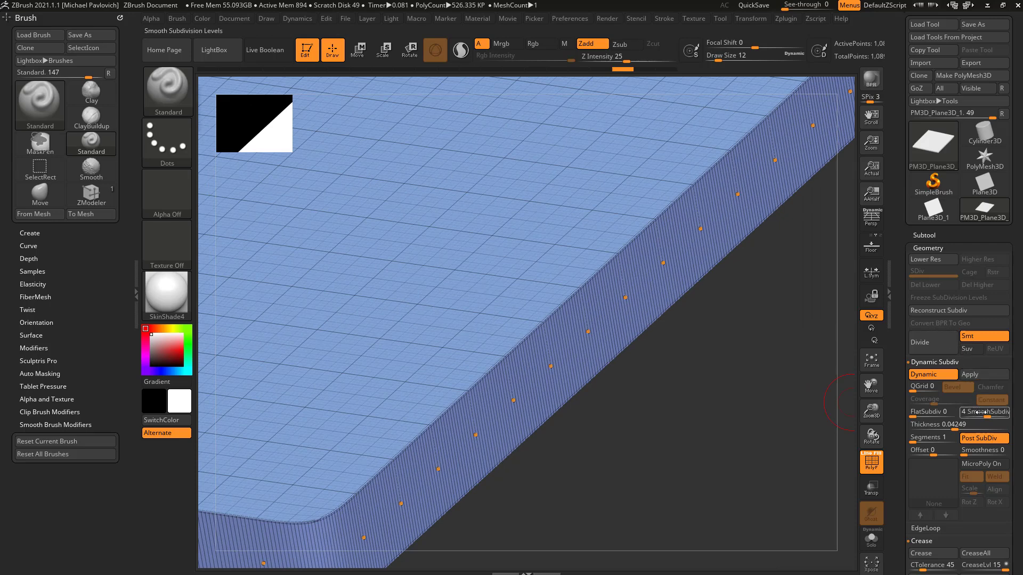
Lower the plane's Dynamic SmoothSubdiv level and set the thickness Segments to 5
drag(981, 412, 975, 417)
drag(805, 406, 784, 407)
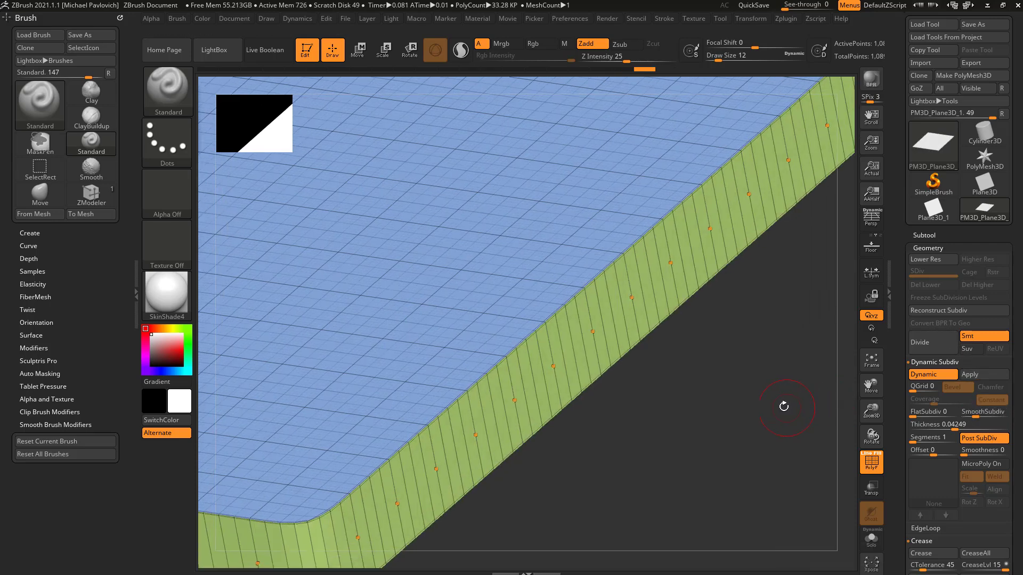
drag(687, 373, 703, 376)
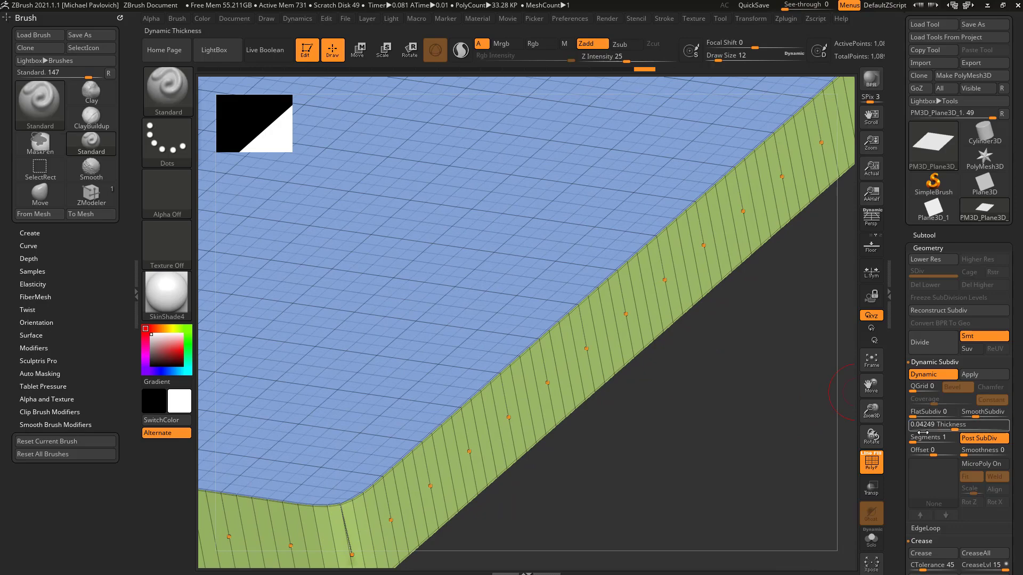
drag(930, 438, 931, 438)
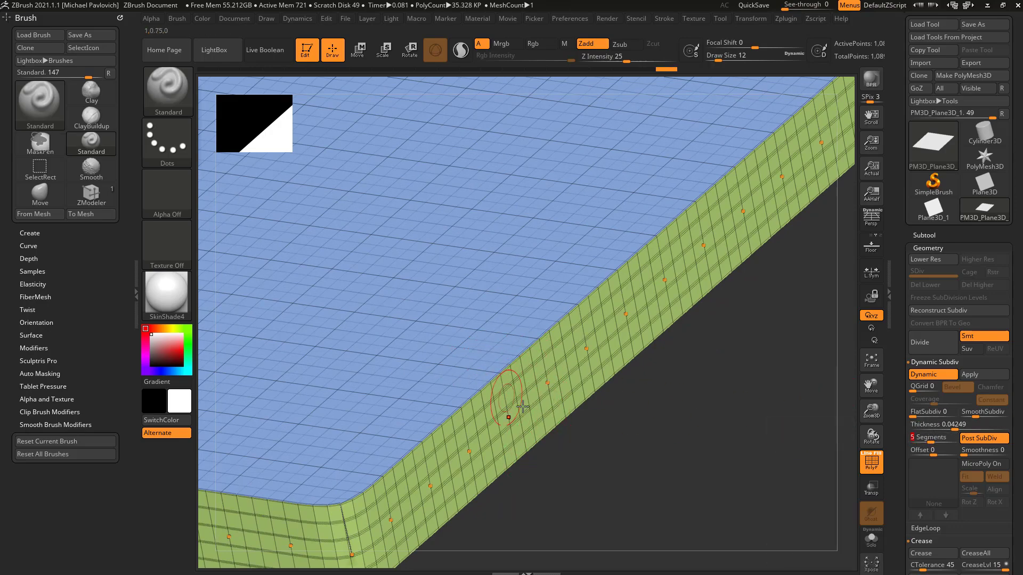
ctrl+right_drag(523, 407, 597, 396)
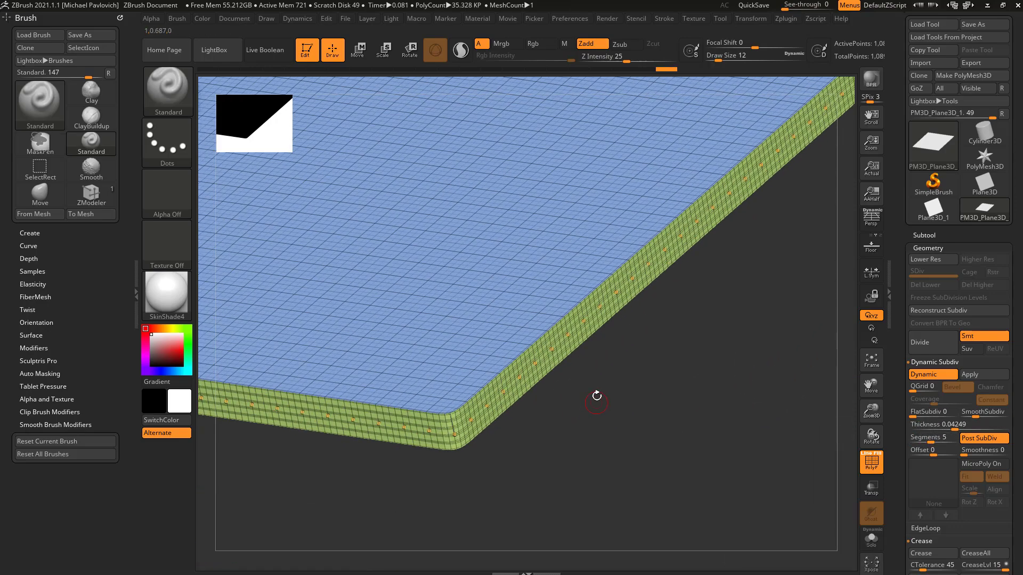
Apply the five-segment thickness as geometry and brush a stroke along the plane's upper rim
click(970, 375)
drag(744, 398, 780, 449)
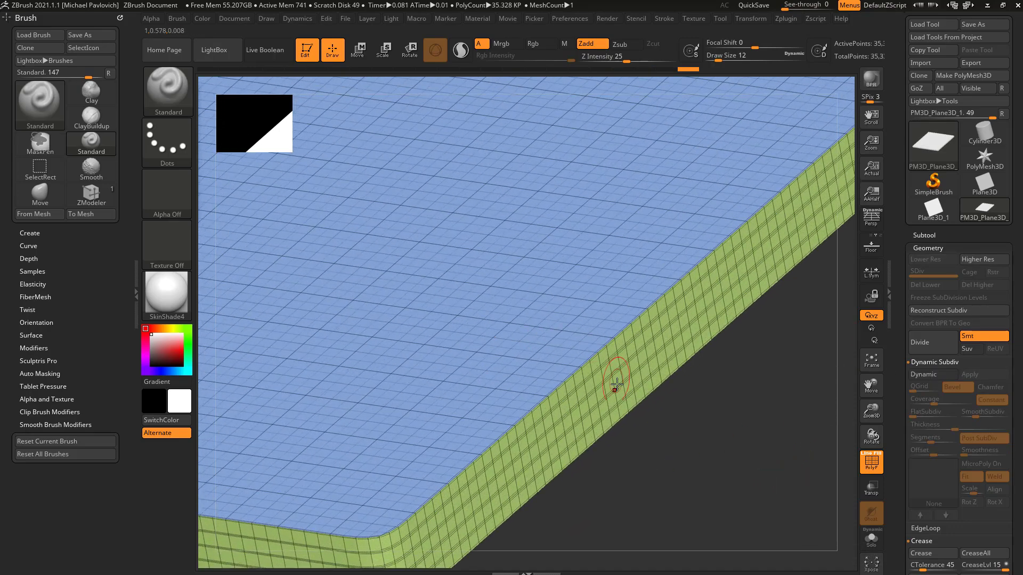
mouse_move(605, 343)
shift+mouse_down()
mouse_move(612, 326)
mouse_move(574, 365)
shift+mouse_up()
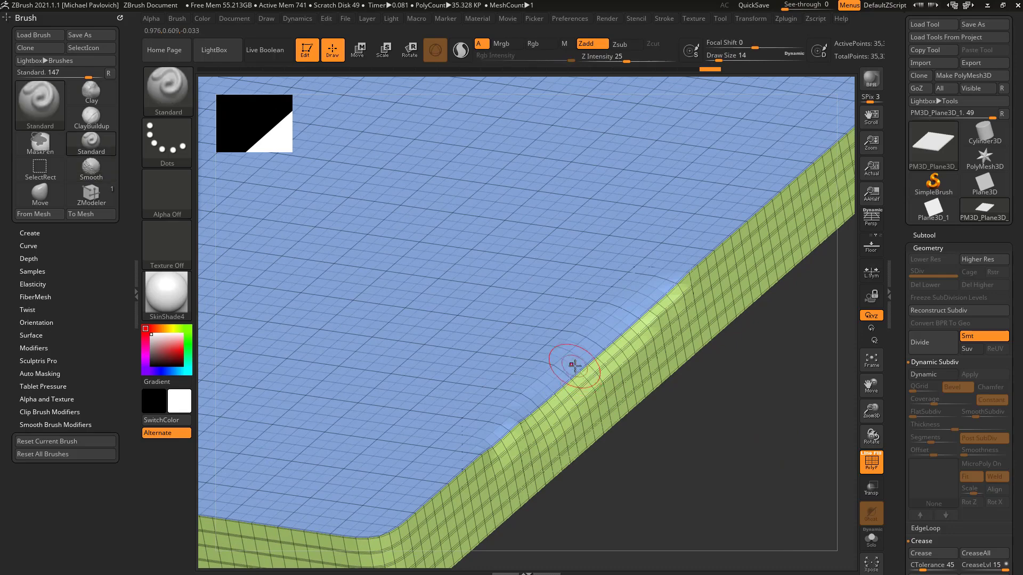
key([)
Rewind the undo history to the flat plane and turn on Dynamic Subdiv with a Thickness of 0.0151
drag(684, 417, 685, 108)
drag(689, 72, 155, 70)
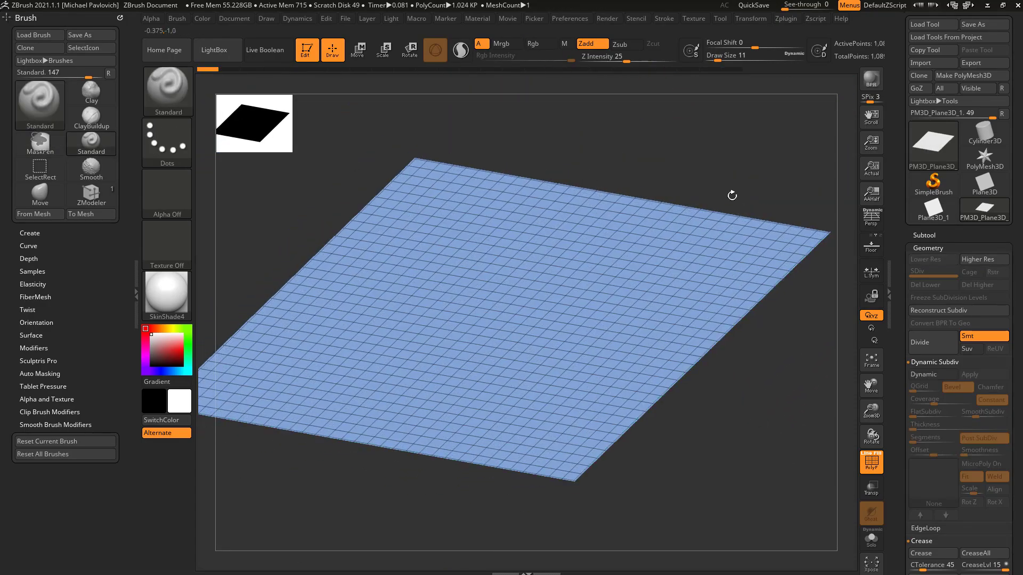
mouse_move(732, 195)
mouse_down()
mouse_move(815, 155)
mouse_move(824, 203)
mouse_up()
click(920, 371)
scroll(937, 363, down, 3)
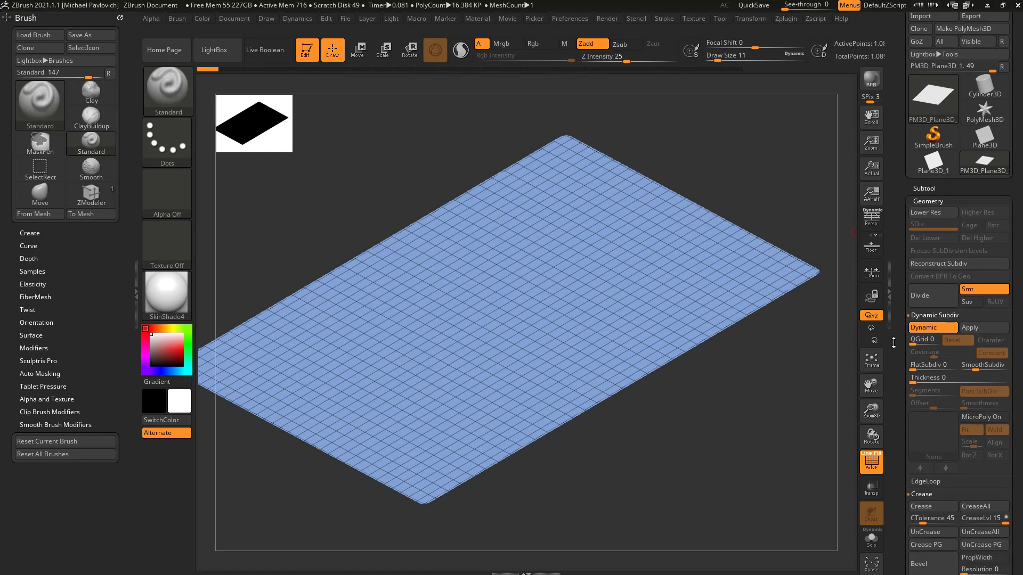
drag(953, 333, 945, 333)
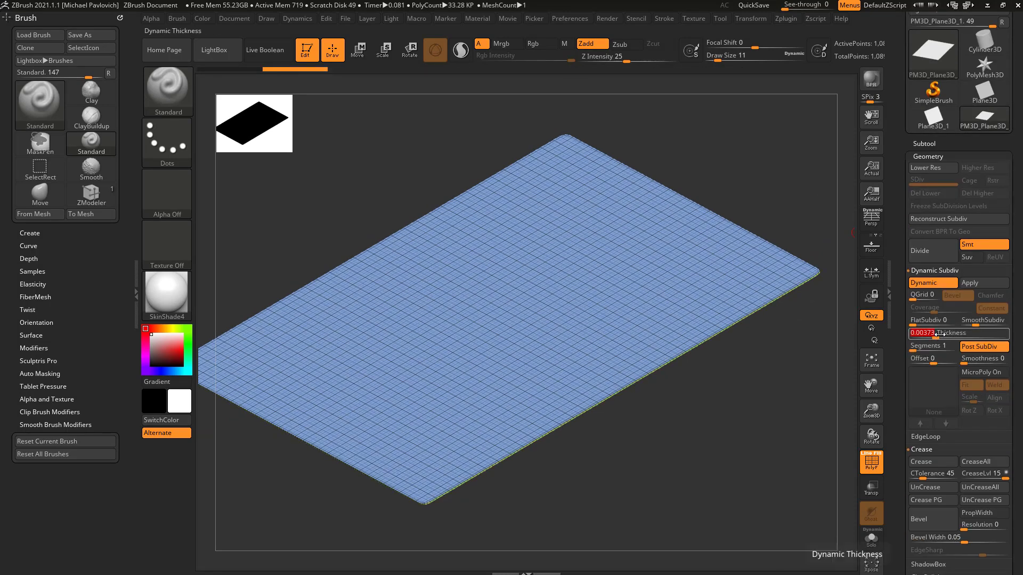
Set the draw size to 25 and switch to the ZModeler brush near the thin edge
key(s)
mouse_move(800, 381)
mouse_down()
mouse_move(791, 383)
mouse_move(804, 391)
mouse_move(776, 423)
mouse_move(724, 417)
mouse_move(755, 393)
mouse_up()
key(s)
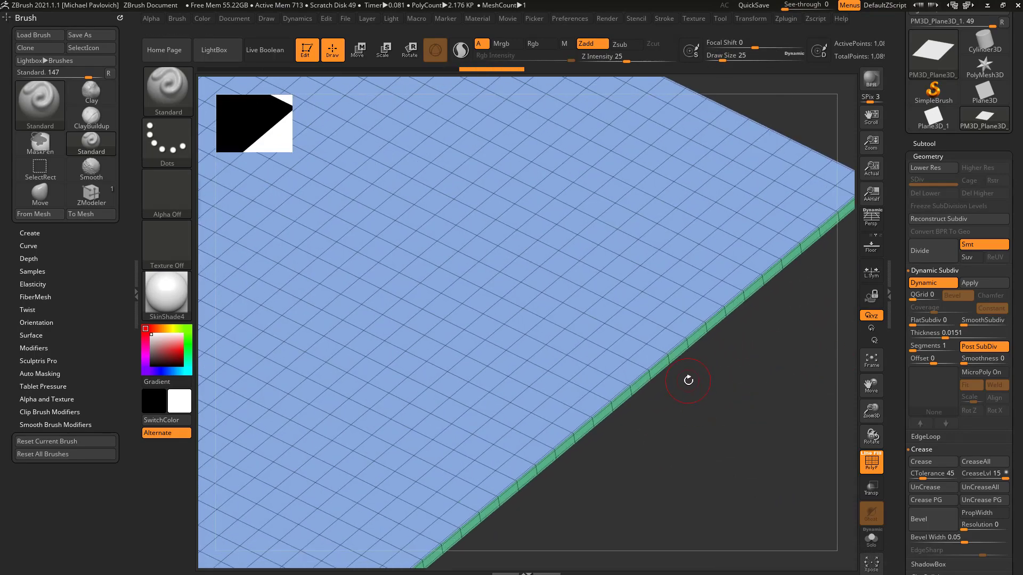
key(b)
key(z)
key(m)
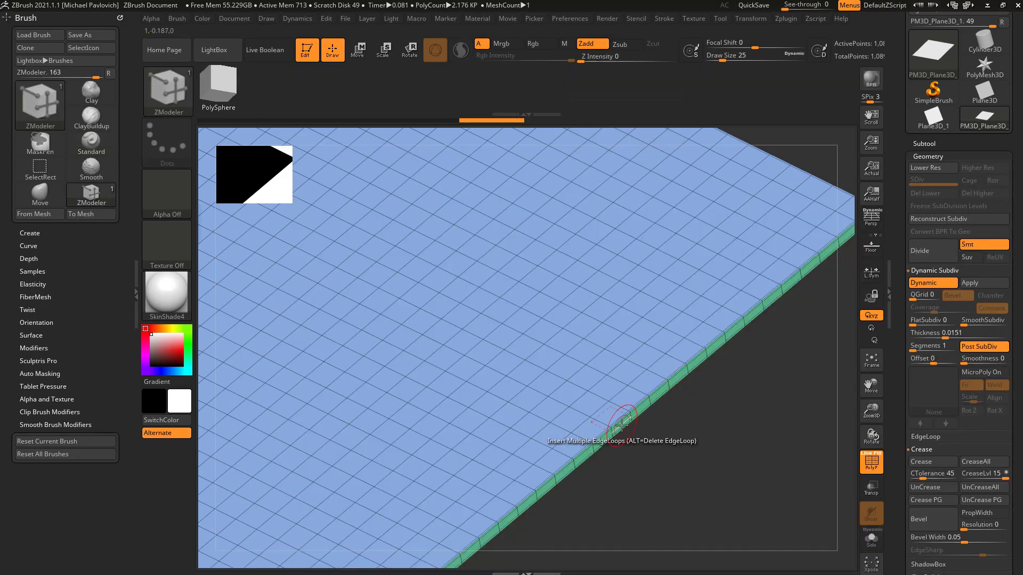
mouse_move(713, 479)
mouse_down()
mouse_move(657, 405)
mouse_move(710, 402)
mouse_move(682, 397)
mouse_move(735, 443)
mouse_move(744, 423)
mouse_up()
Toggle Dynamic Subdiv off and on to compare the flat base mesh with its live thickness
click(937, 287)
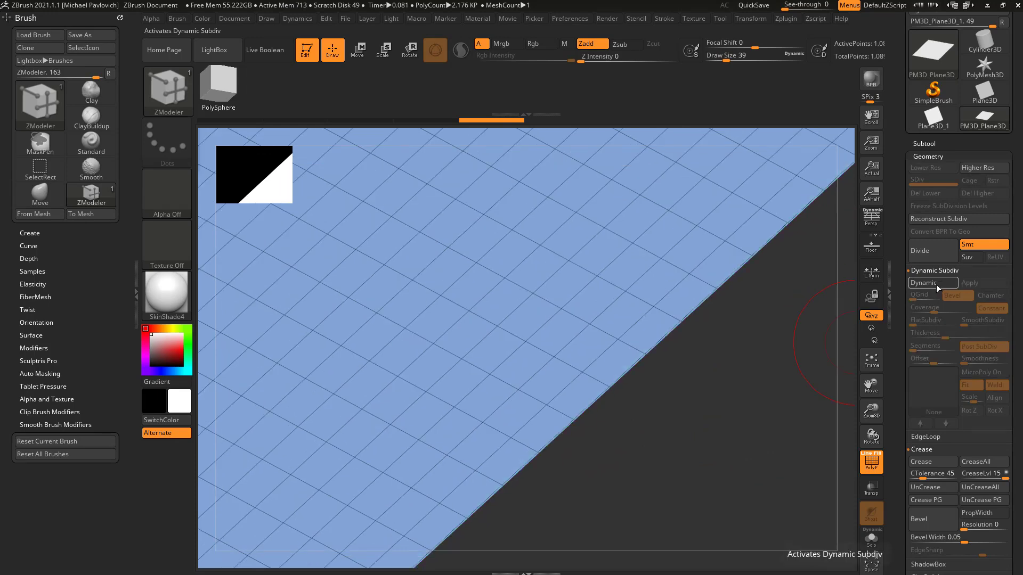
click(935, 287)
click(935, 286)
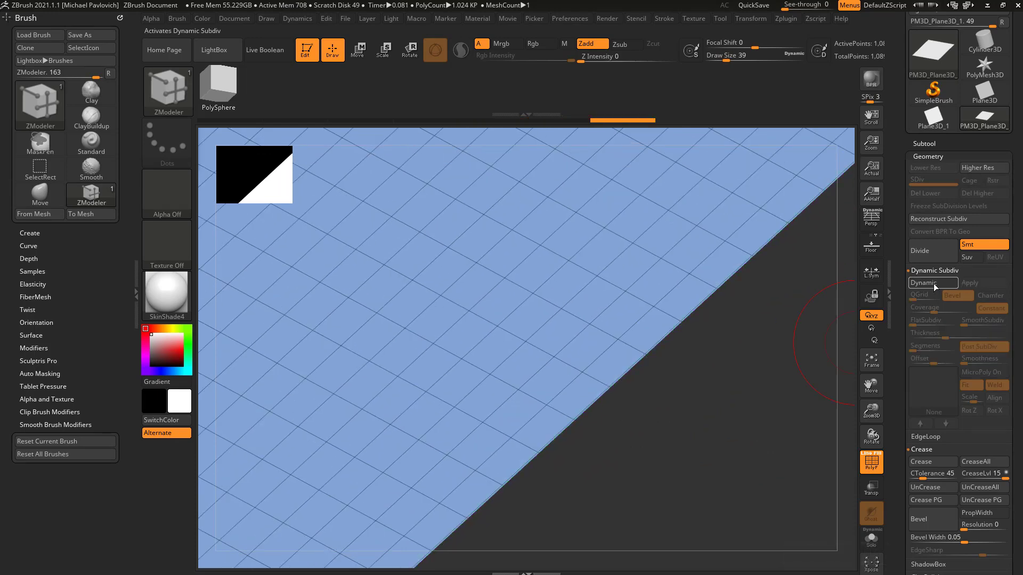
click(935, 286)
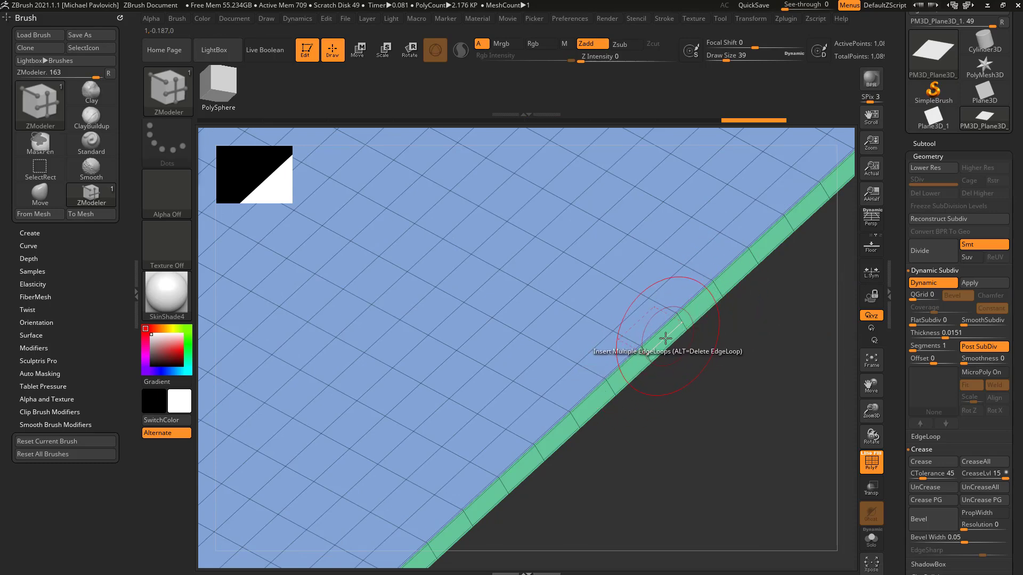
Set the draw size to 27 and use the ZModeler edge action Extrude to pull a three-segment curved strip from the plane's border
drag(750, 413, 741, 415)
key(s)
drag(737, 395, 743, 381)
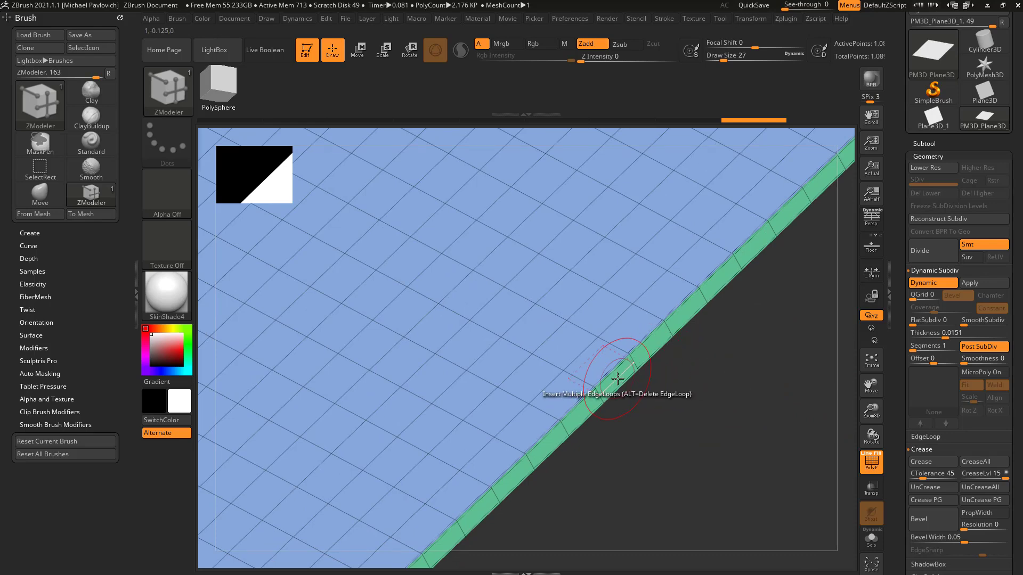
key(space)
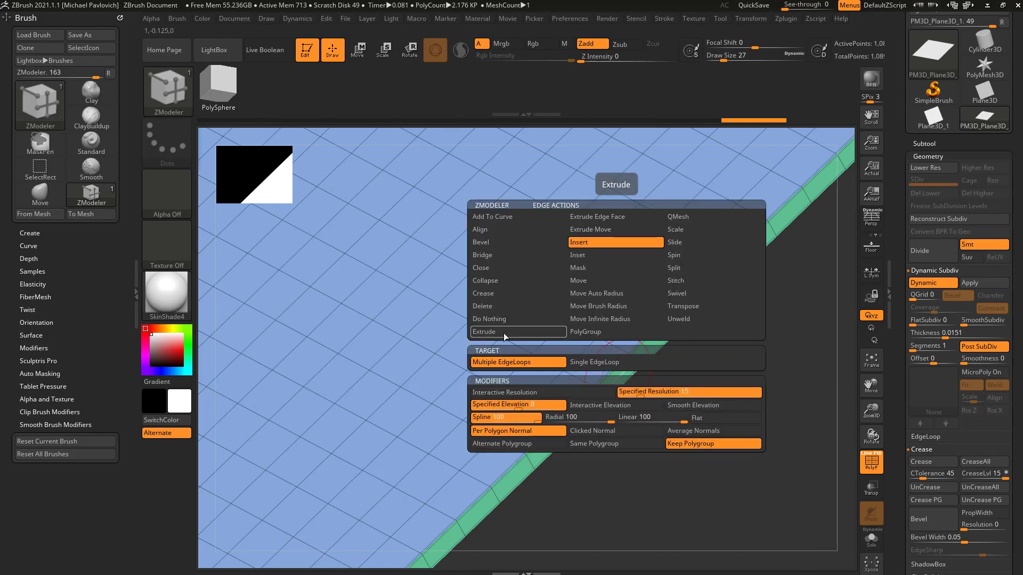
click(504, 334)
drag(622, 376, 681, 476)
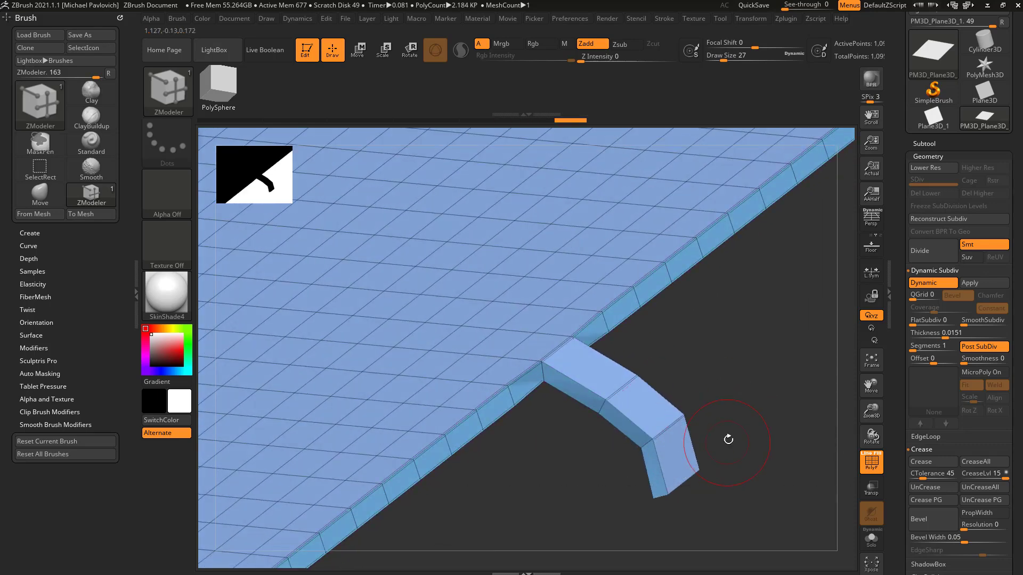
right_drag(728, 440, 720, 379)
With Dynamic Subdiv switched off, extrude flaps from the three free edges of the strip's end face, and restore the live thickness
click(924, 284)
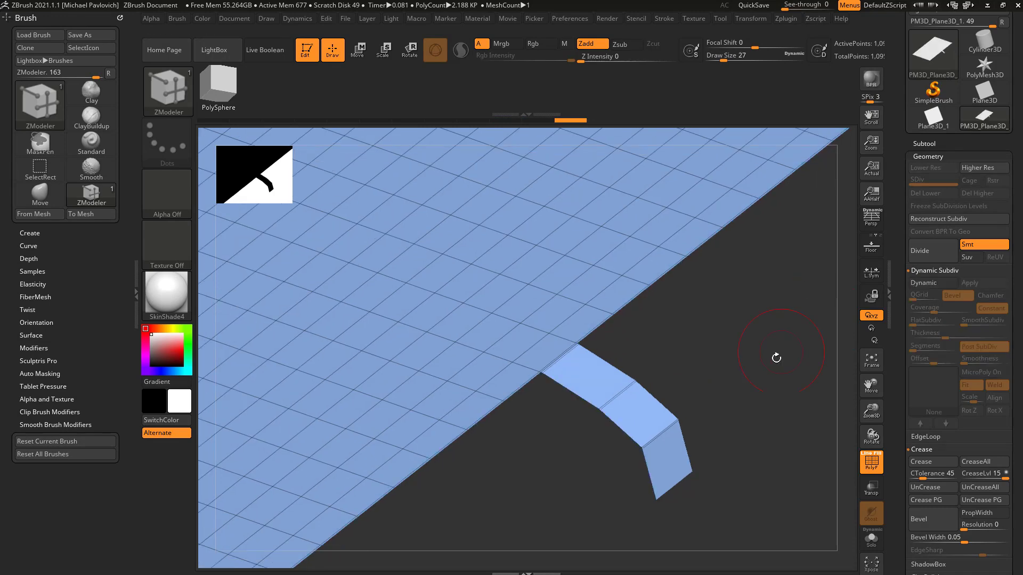
drag(676, 486, 707, 524)
drag(687, 447, 737, 403)
drag(650, 472, 590, 515)
right_drag(778, 432, 814, 405)
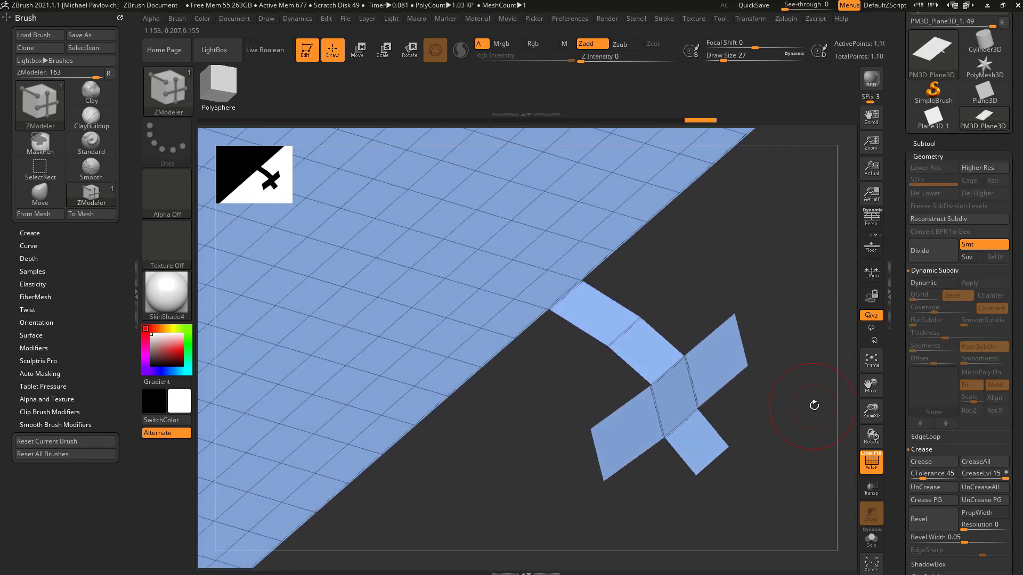
click(933, 283)
right_drag(787, 371, 804, 395)
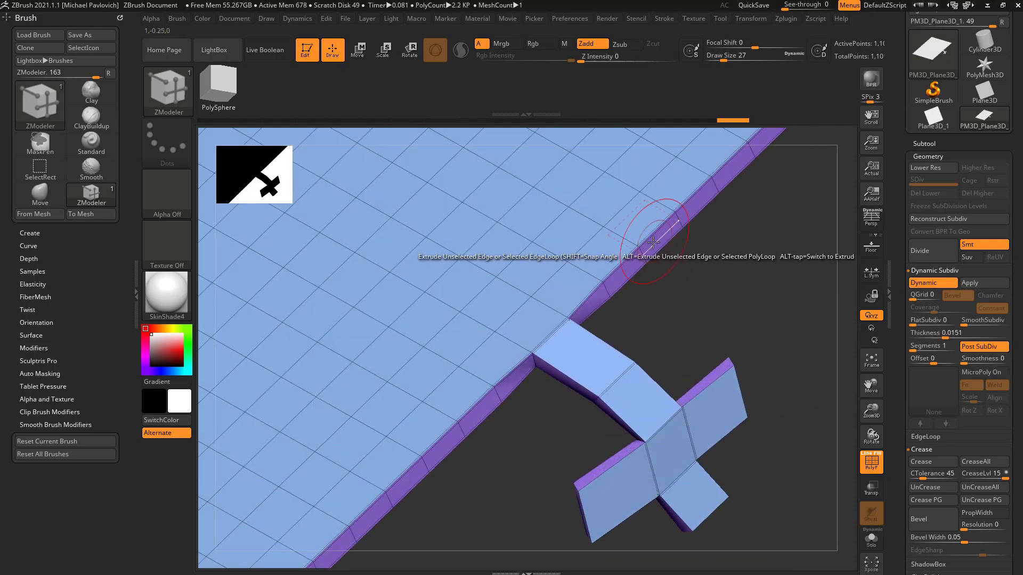
Set the Dynamic Thickness Offset to -100 and extrude three more strips of different lengths from the plane's border
drag(665, 231, 699, 256)
key(ctrl+z)
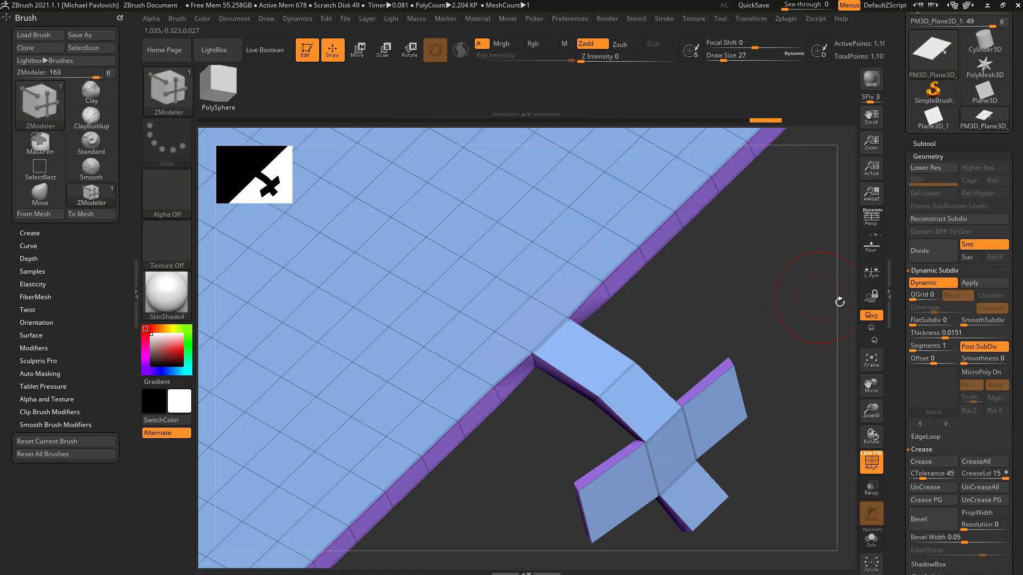
mouse_move(907, 362)
mouse_down()
mouse_move(934, 362)
mouse_move(900, 364)
mouse_up()
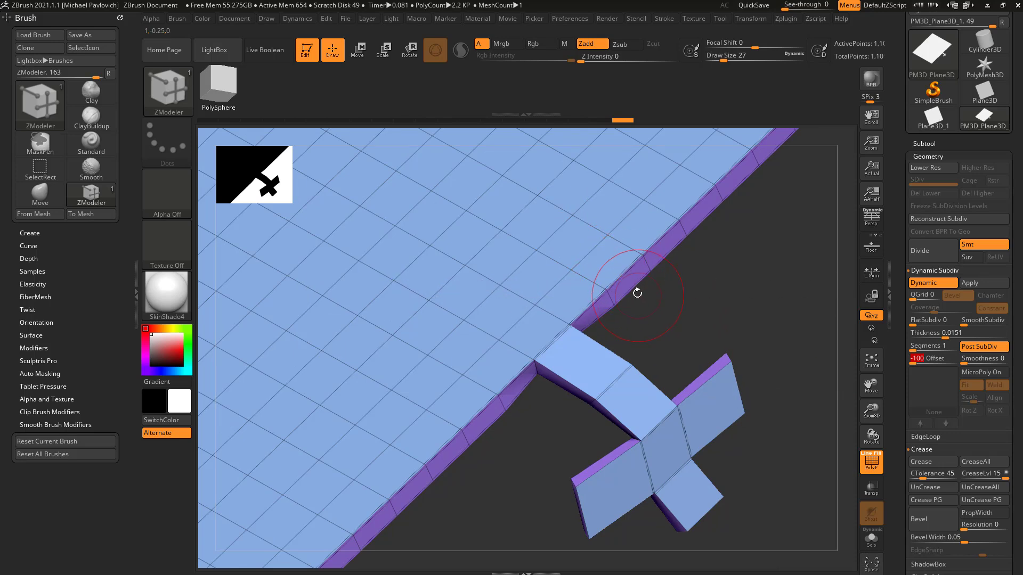
drag(627, 277, 666, 307)
alt+drag(742, 220, 601, 338)
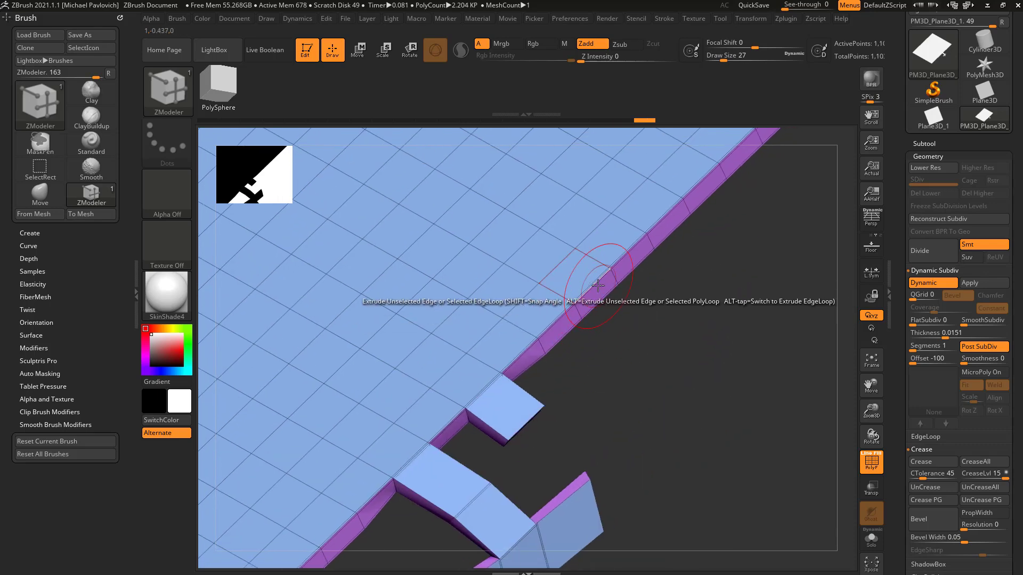
drag(597, 288, 656, 329)
alt+drag(672, 364, 654, 326)
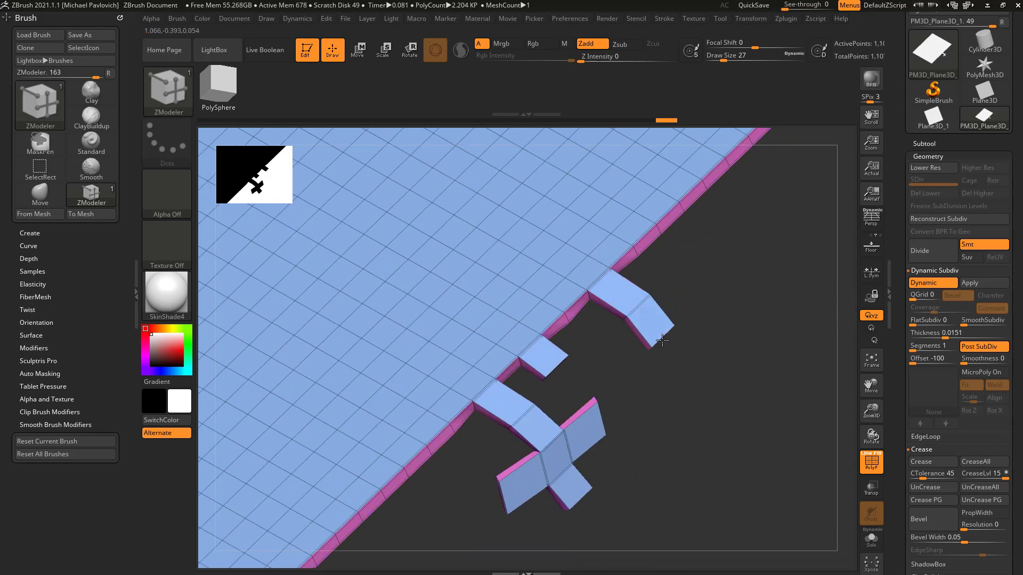
drag(644, 238, 671, 258)
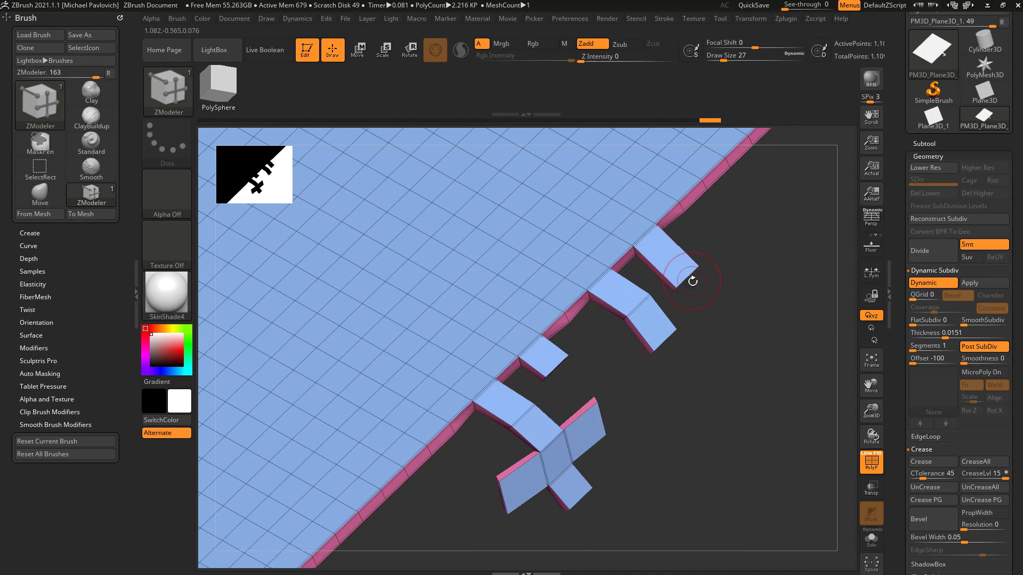
Set the Dynamic Thickness Offset to 100 and compare the thickened plane with its base mesh from both sides
drag(952, 362, 959, 362)
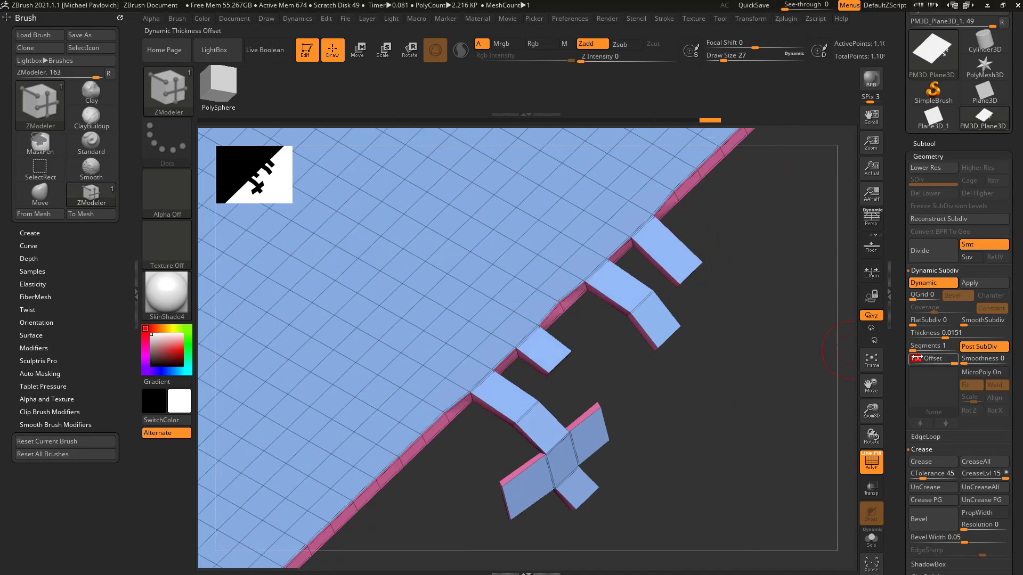
drag(661, 497, 542, 240)
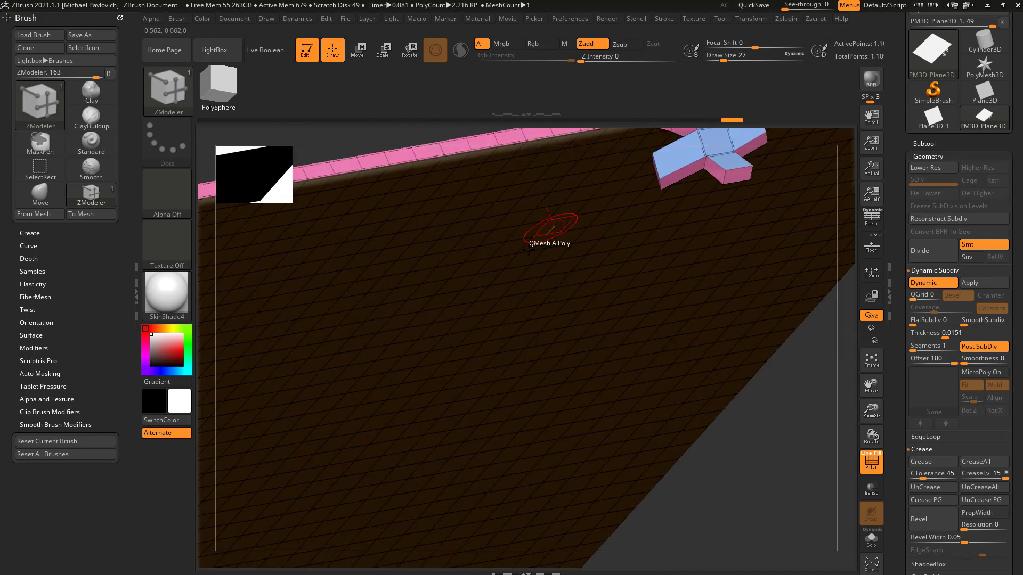
drag(809, 370, 664, 441)
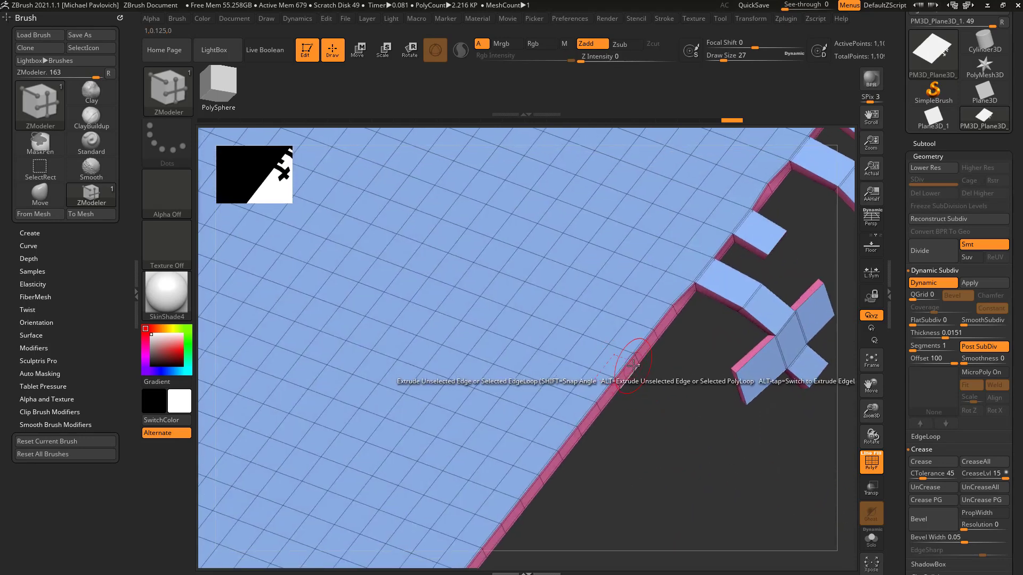
alt+drag(652, 374, 674, 379)
click(932, 283)
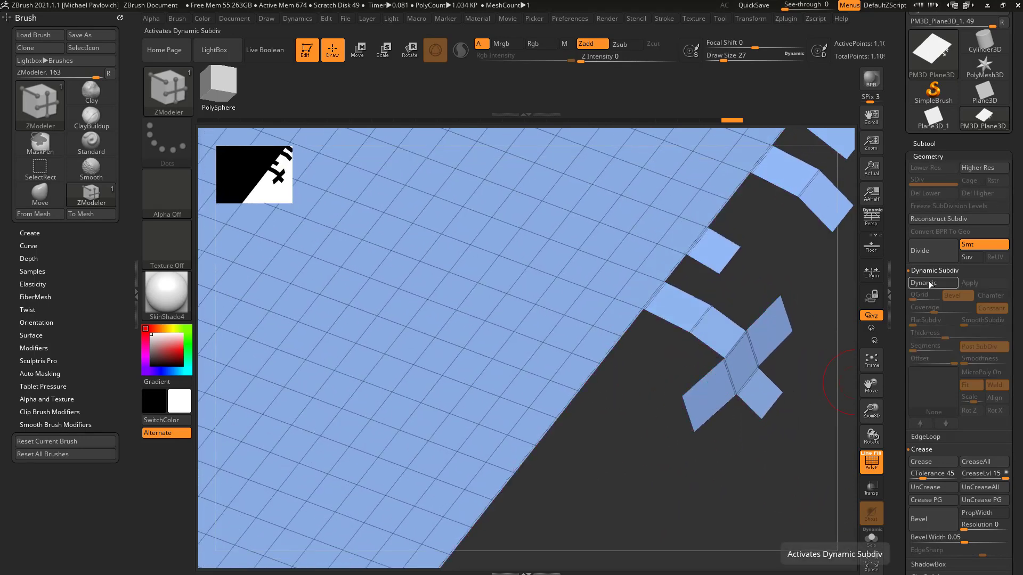
click(932, 284)
click(932, 283)
click(933, 283)
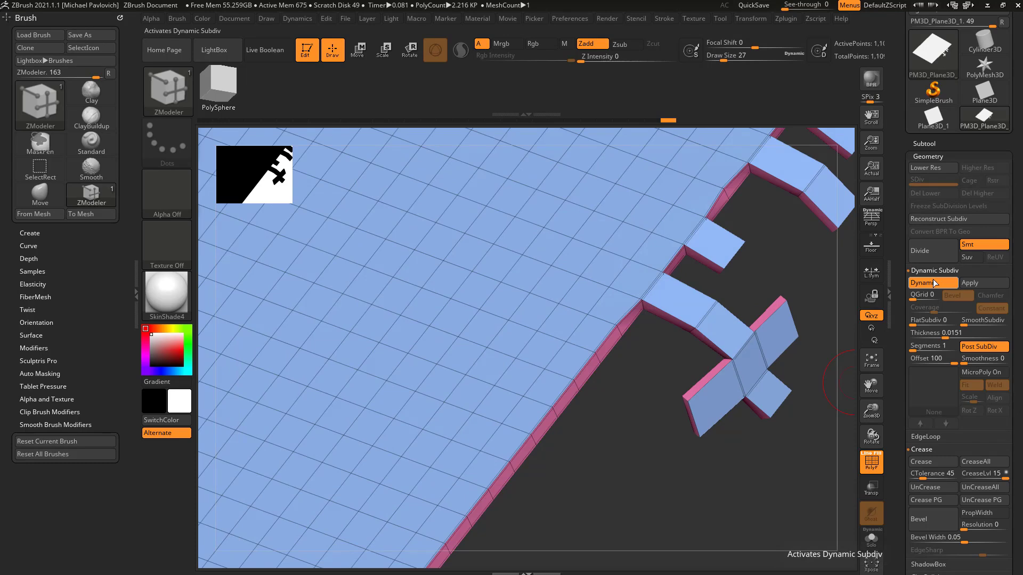
Set the Dynamic Thickness Offset back to -100 and toggle Dynamic Subdiv to compare against the base mesh
drag(919, 359, 913, 350)
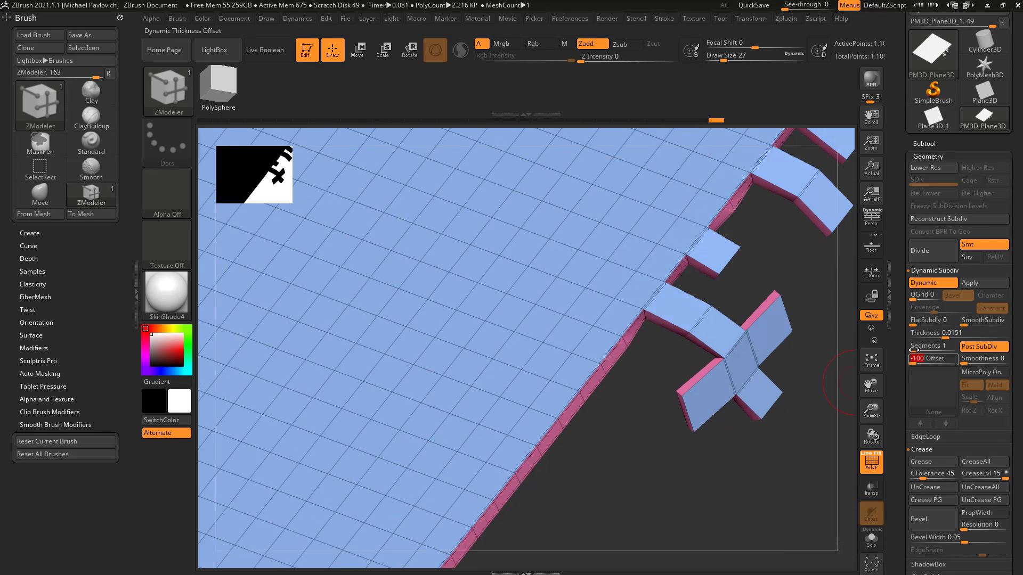
click(934, 283)
click(935, 283)
click(935, 283)
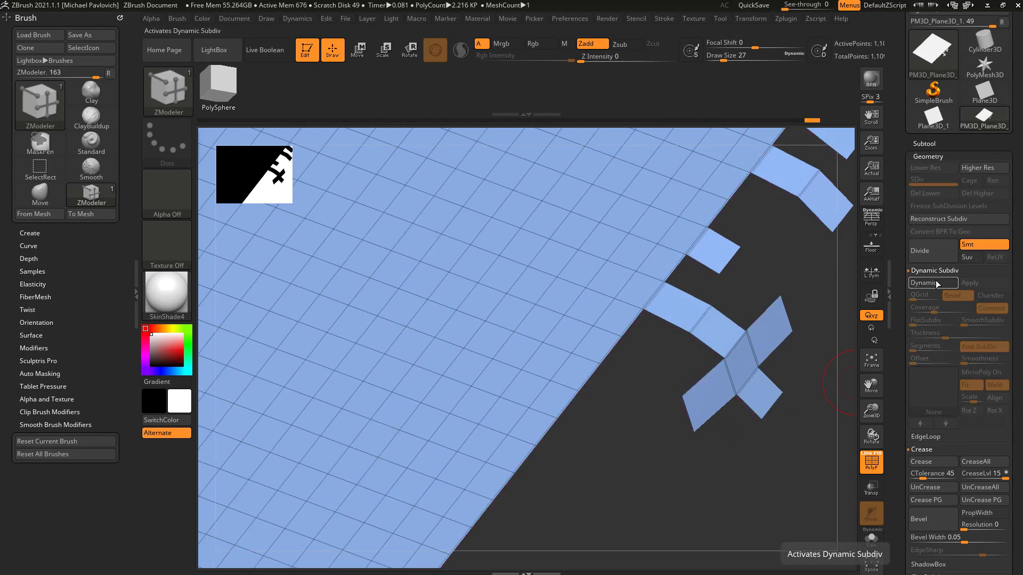
click(936, 284)
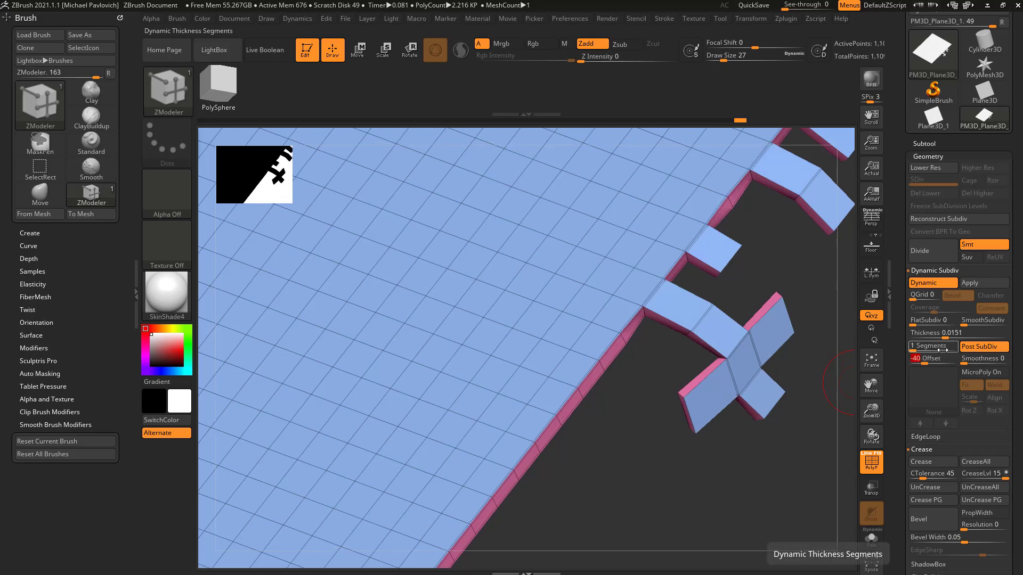
Set the Dynamic Thickness Offset to 0 and extrude another short tab from the plane's border
click(934, 360)
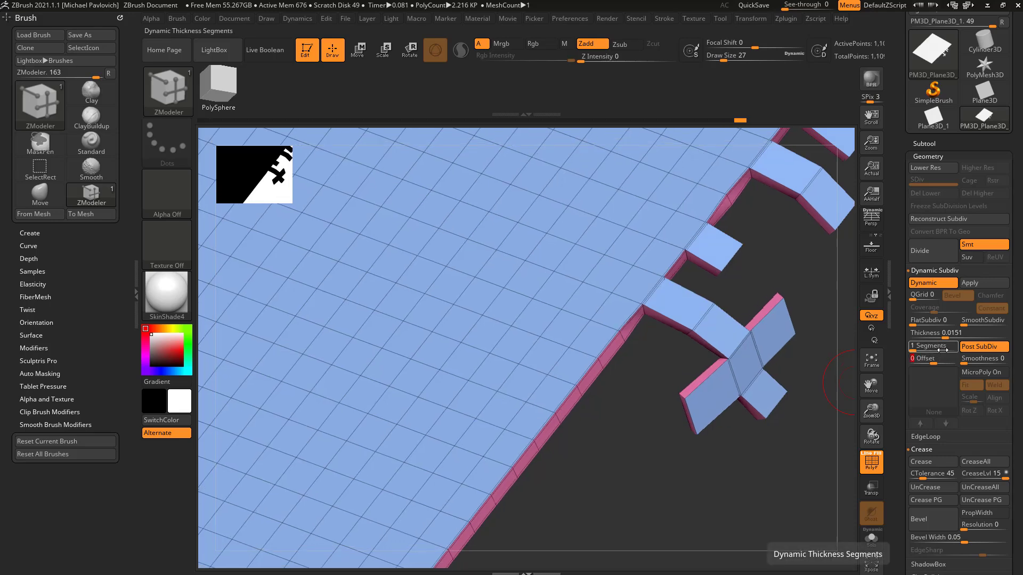
click(932, 287)
click(934, 285)
alt+drag(589, 528, 666, 423)
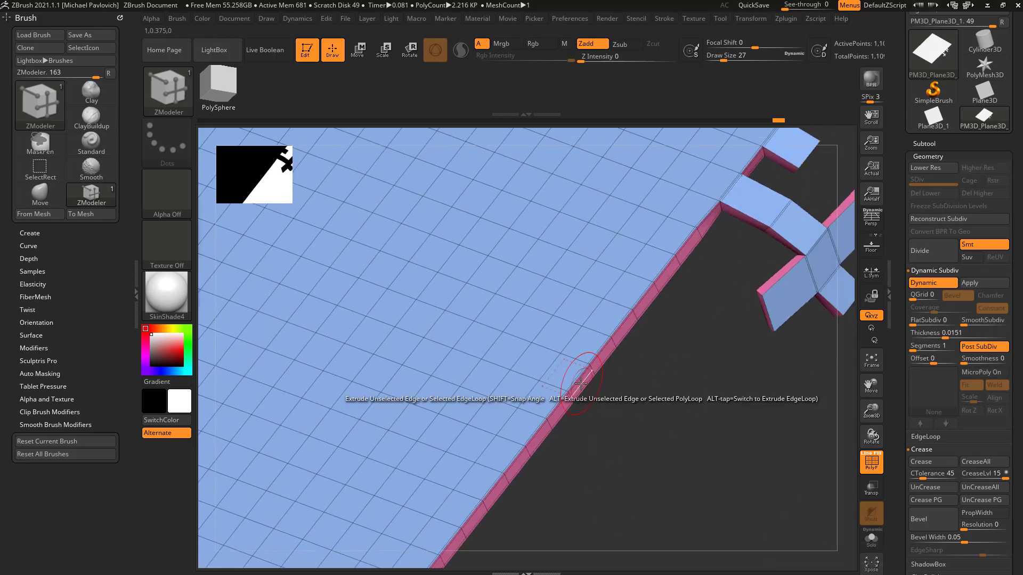
drag(580, 382, 696, 427)
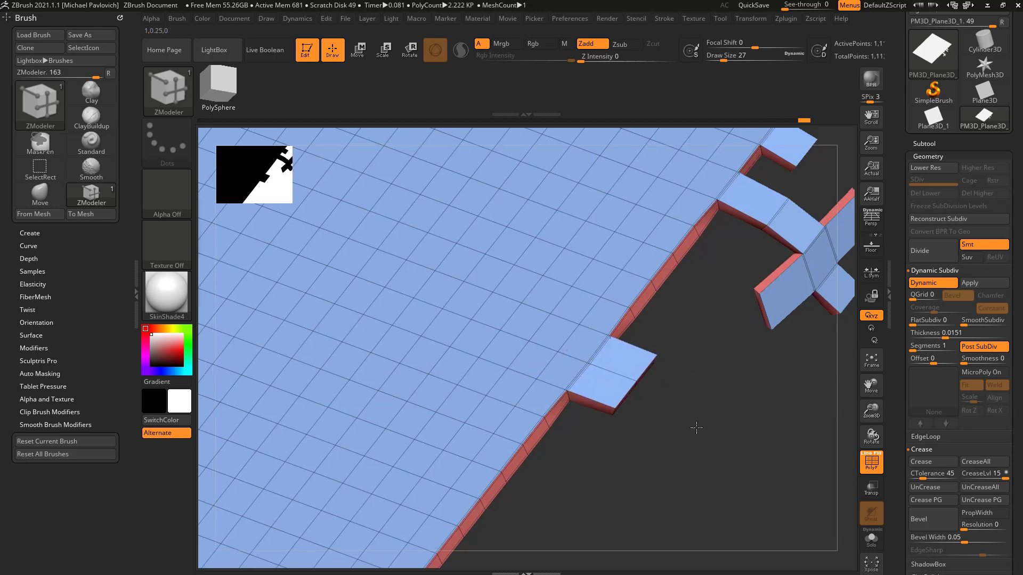